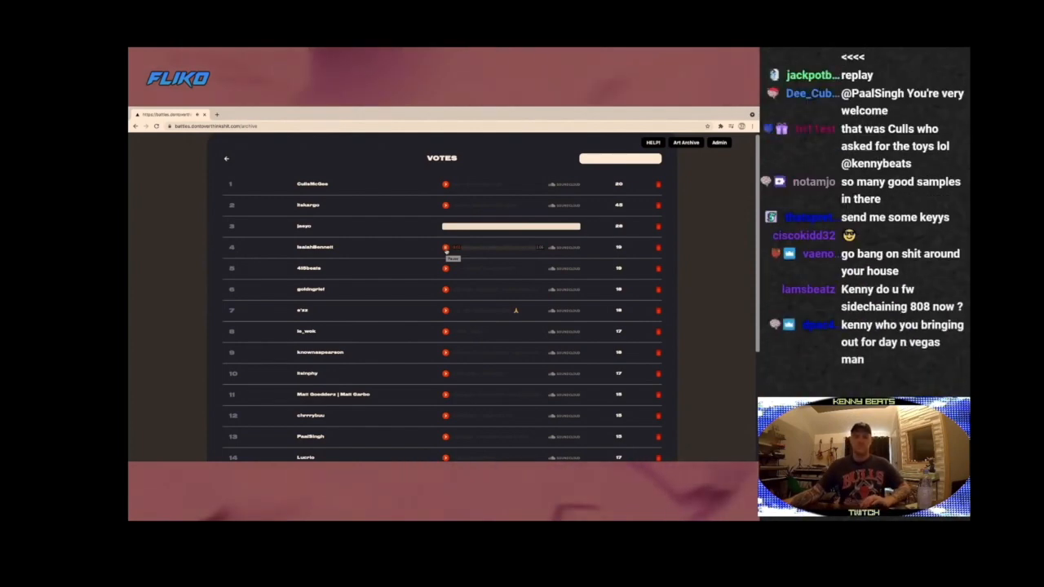
Move the fourth entry in the votes list up to first place and pause its track
drag(354, 240, 365, 182)
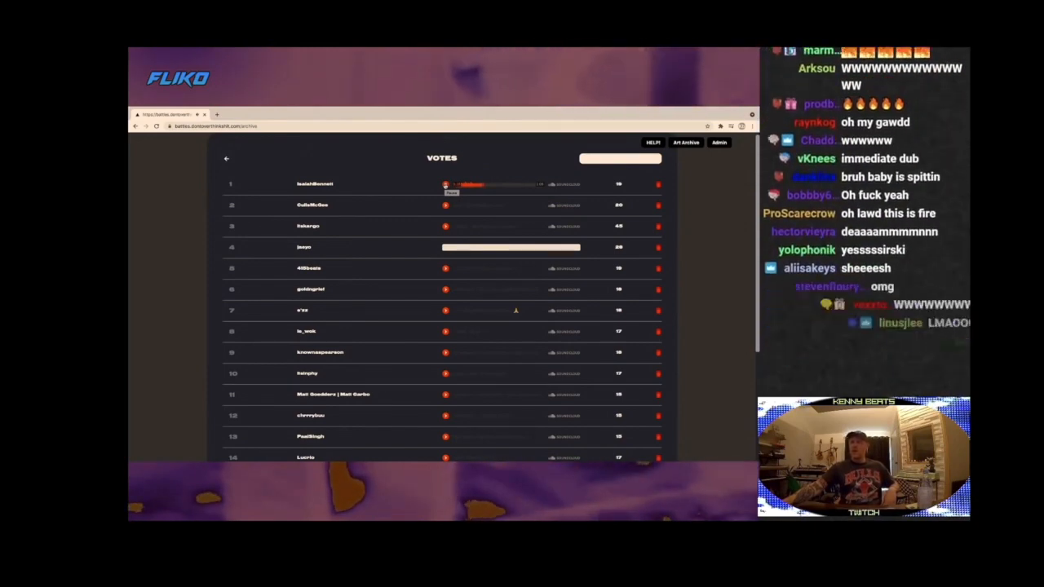
click(445, 185)
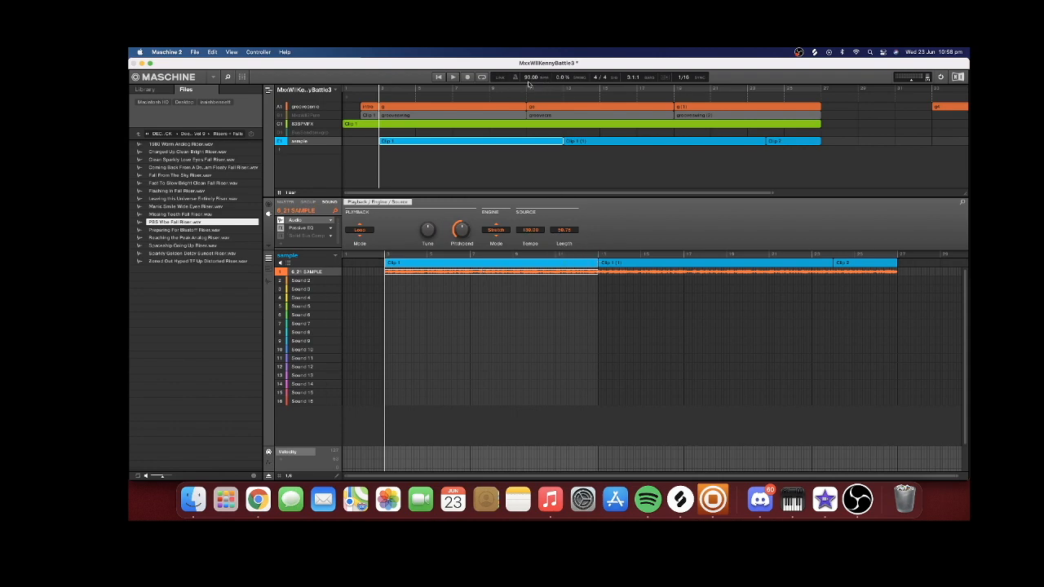
In Maschine, open the Kontakt instrument of the first group's MoogSynth sound, preview the MOOG ALMOST SINE sample and look through the instrument's settings
click(389, 109)
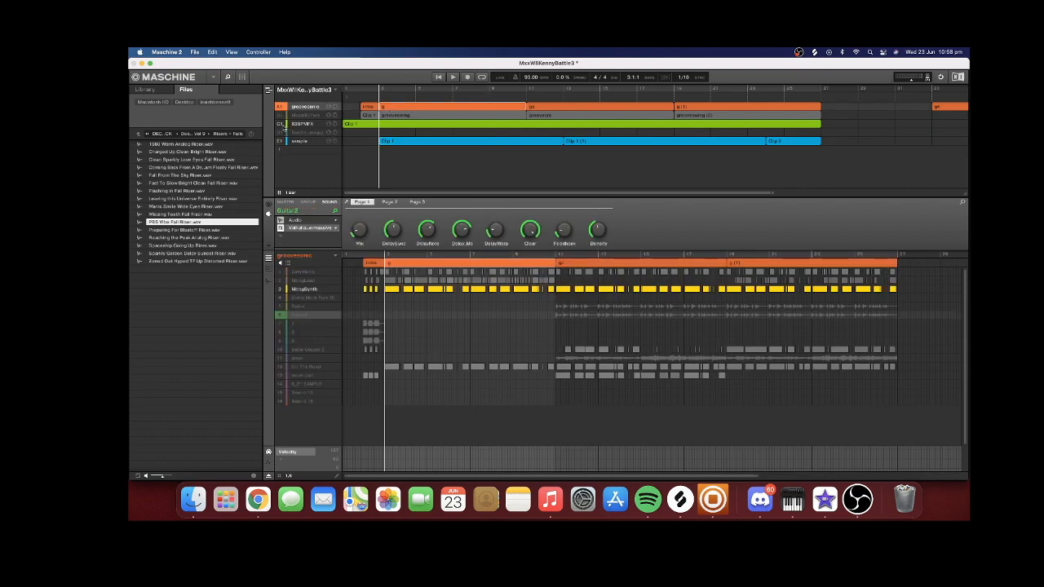
click(304, 289)
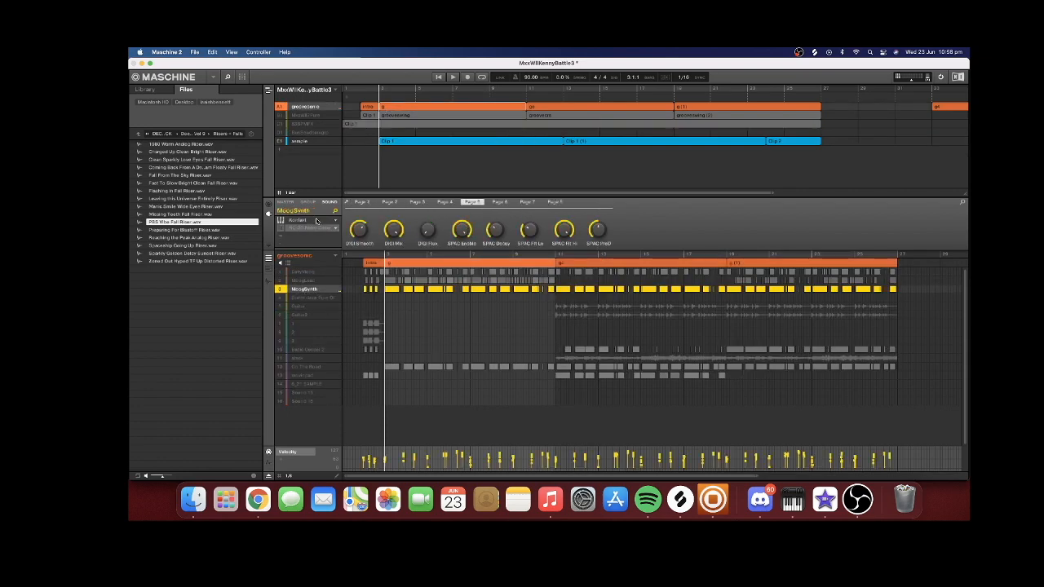
scroll(466, 295, down, 1)
double_click(457, 277)
scroll(434, 139, up, 2)
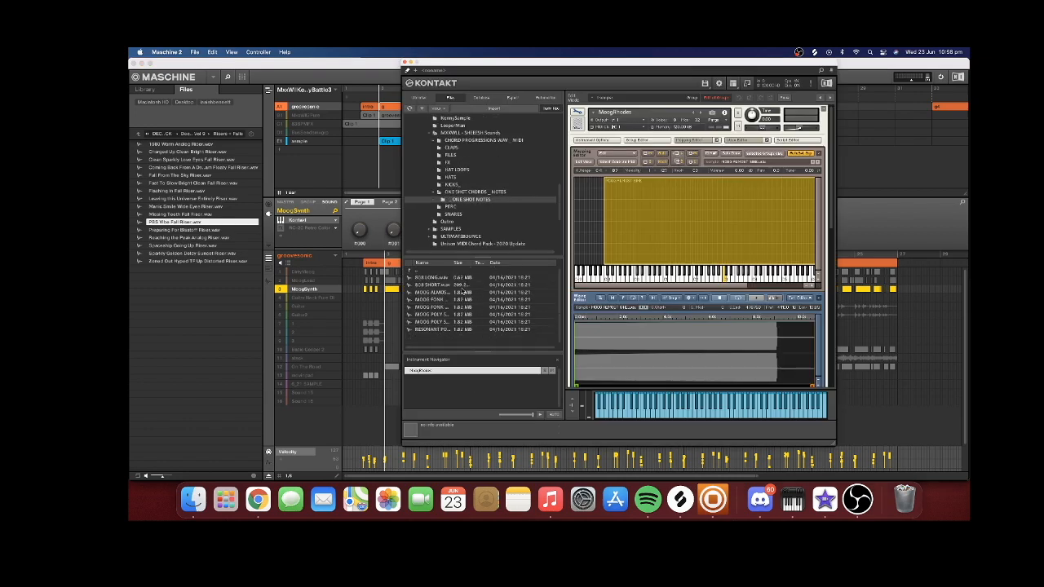
double_click(433, 295)
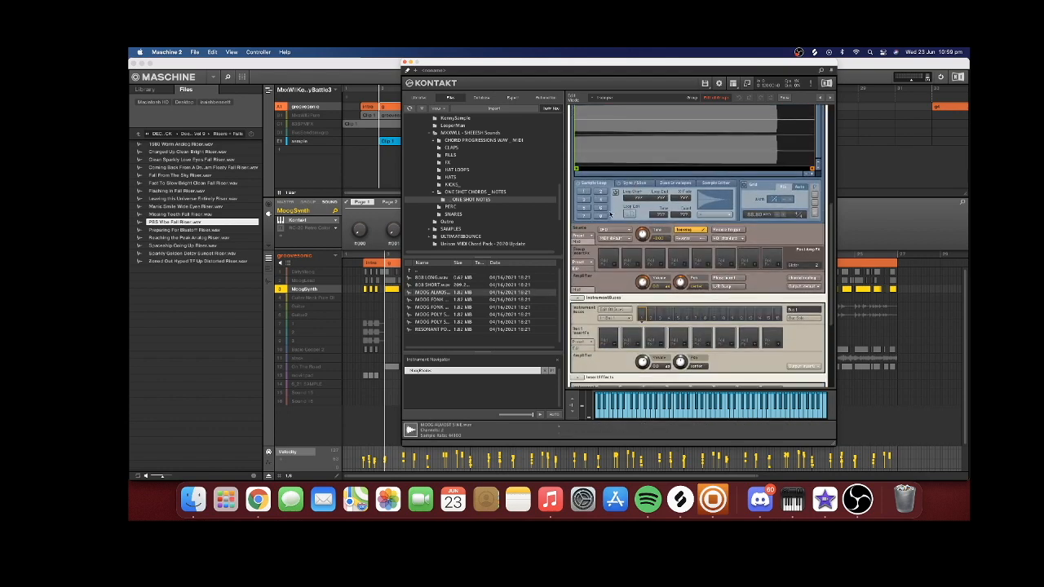
scroll(607, 238, down, 5)
click(602, 256)
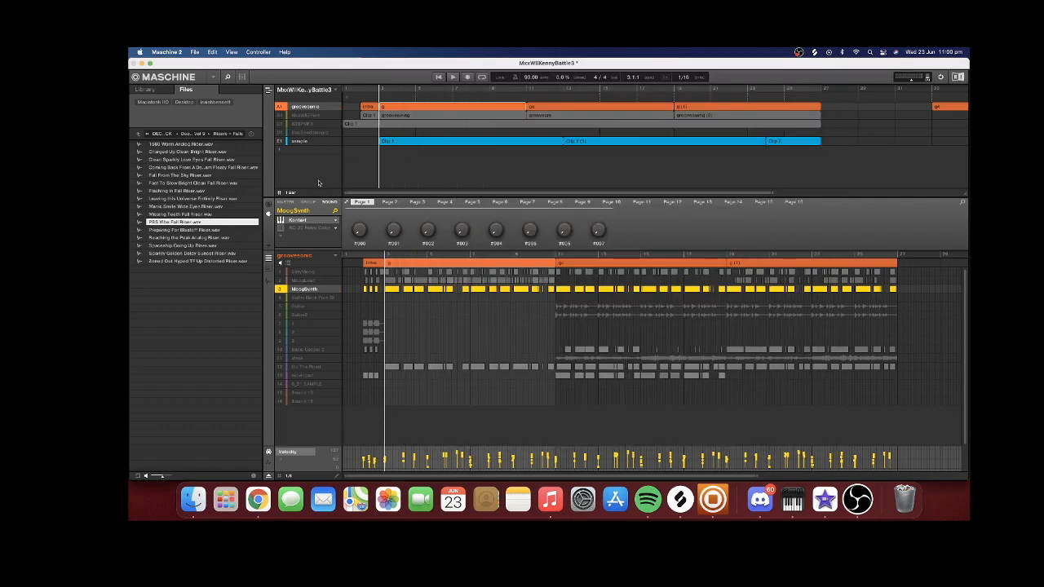
Play the first group's g clip together with the sample and show the MoogSynth notes in the piano roll
click(312, 143)
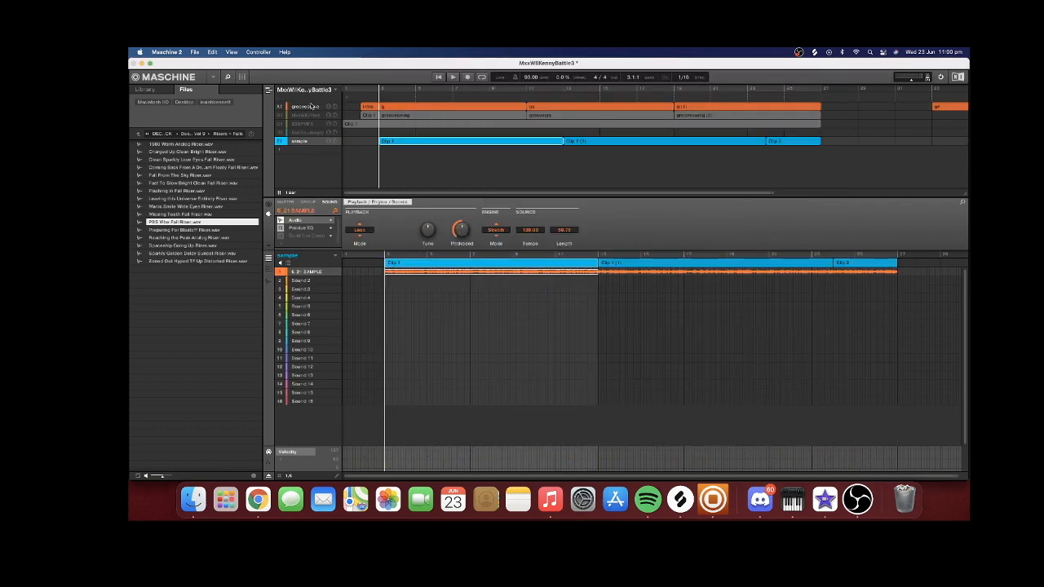
click(312, 106)
key(space)
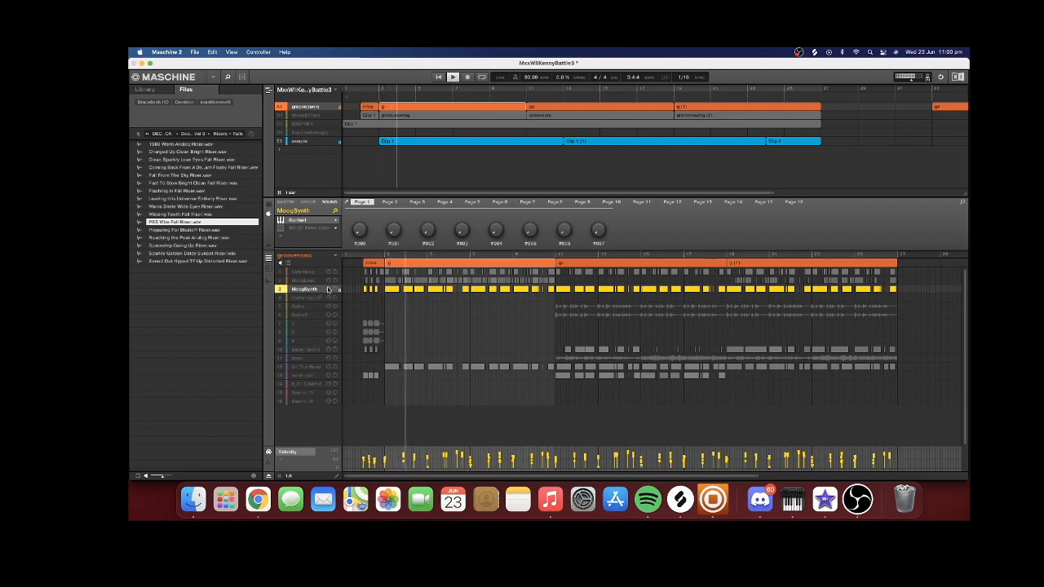
click(268, 268)
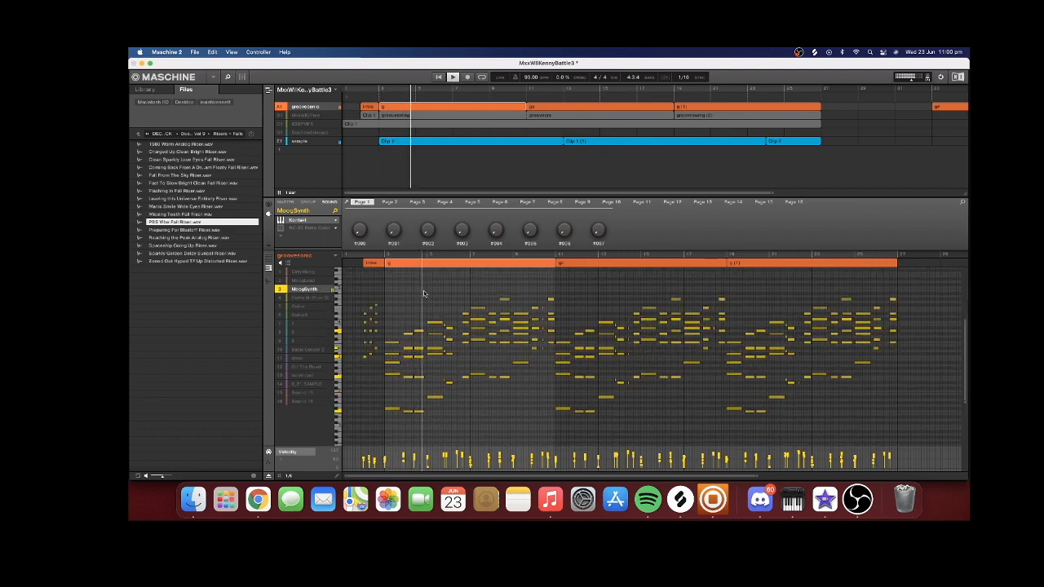
scroll(423, 291, down, 1)
drag(755, 476, 536, 476)
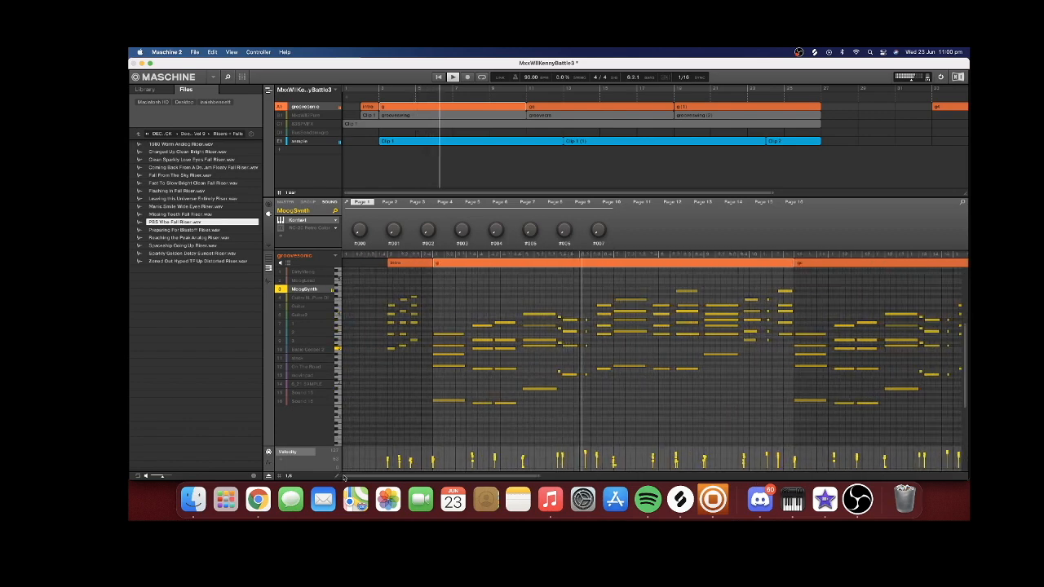
drag(343, 476, 374, 475)
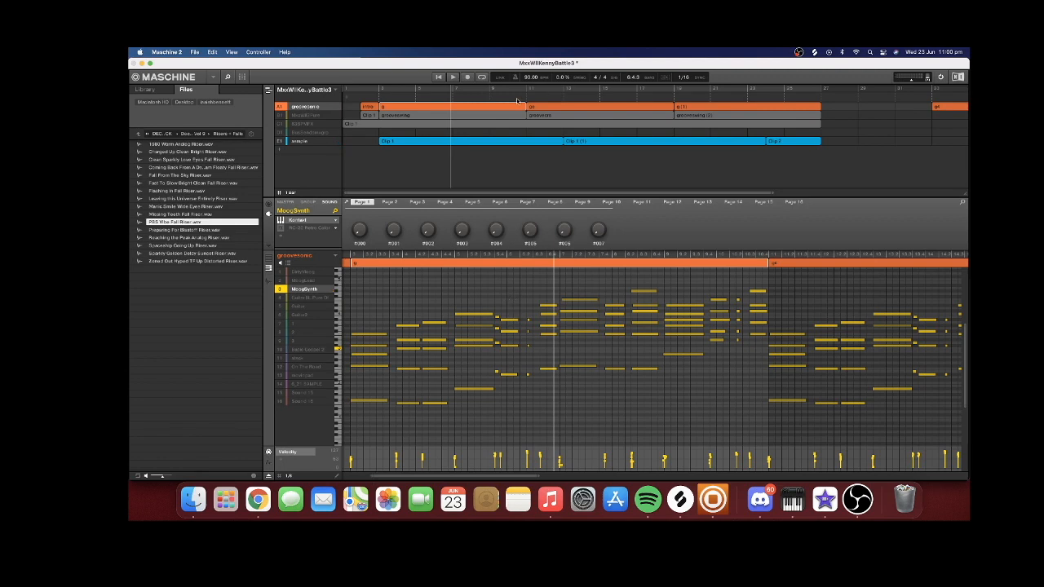
Select the short passing chord just before bar 6 in the MoogSynth part, lower its pitch slightly and play the passage
drag(488, 292, 466, 416)
click(501, 395)
drag(500, 297, 497, 377)
click(485, 256)
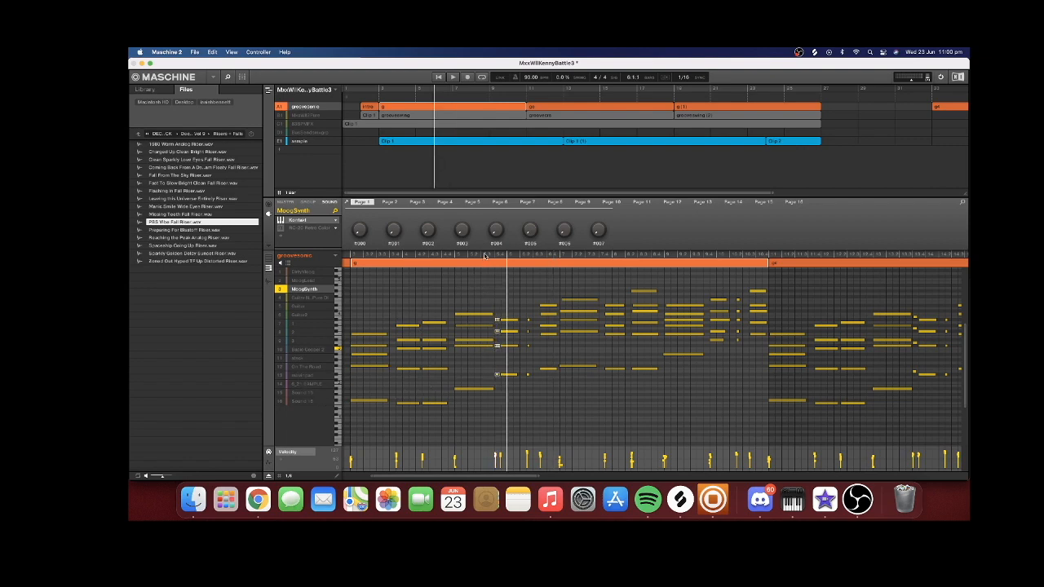
click(470, 257)
key(space)
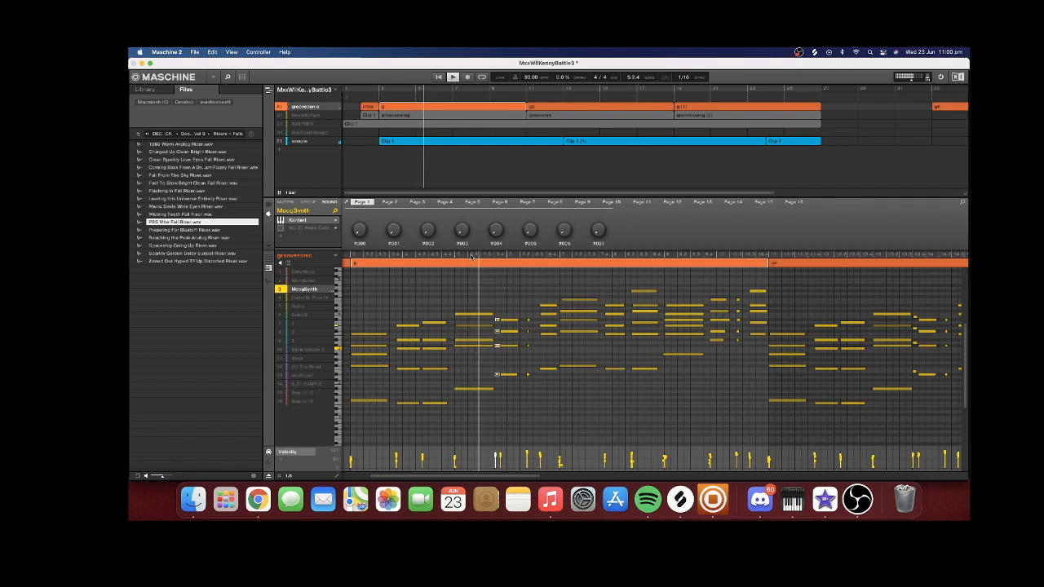
key(space)
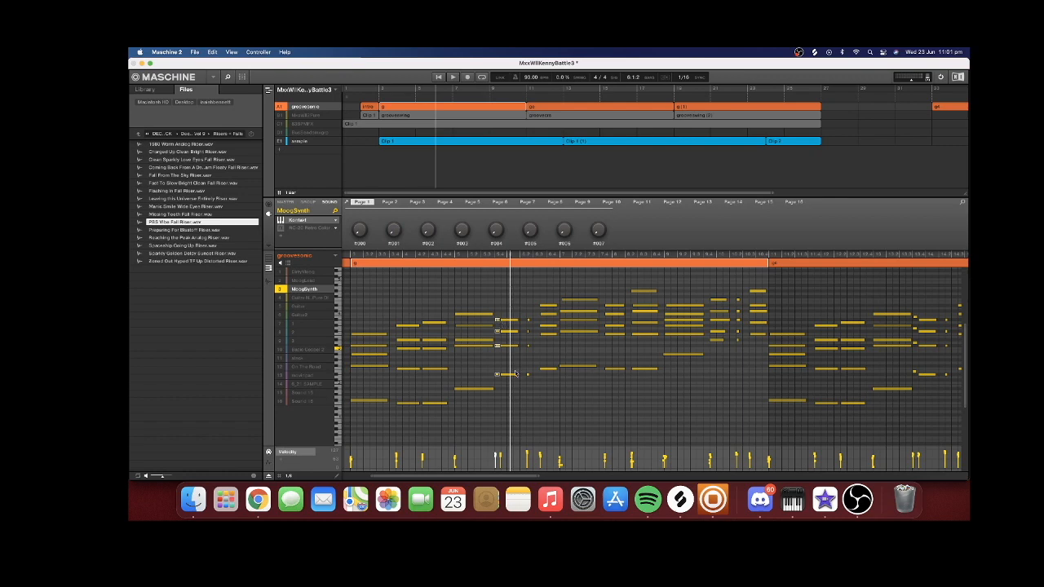
Raise the short passing chord back to its original pitch and replay the passage leading into it
drag(497, 320, 498, 318)
click(438, 256)
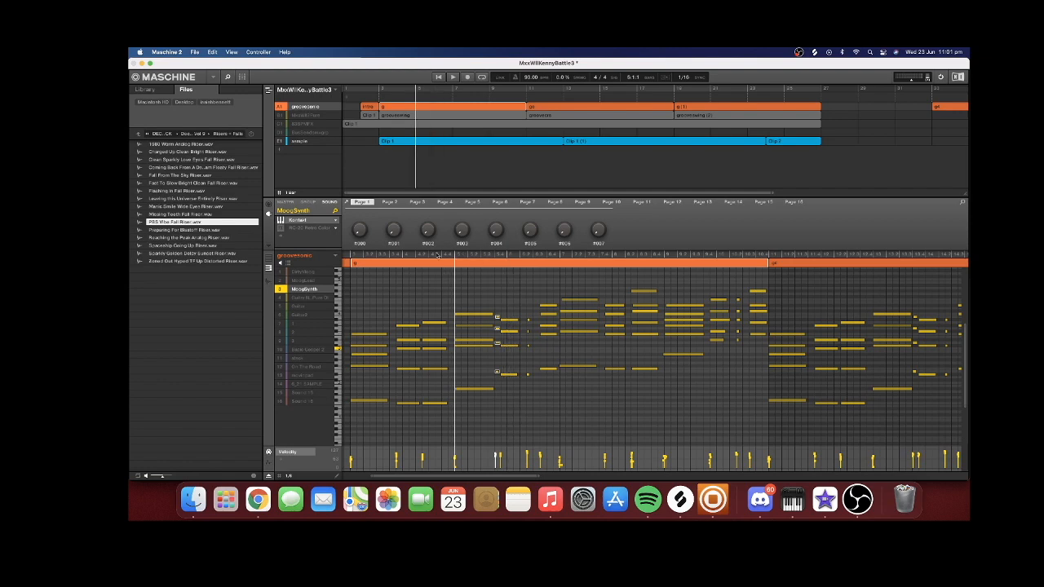
key(space)
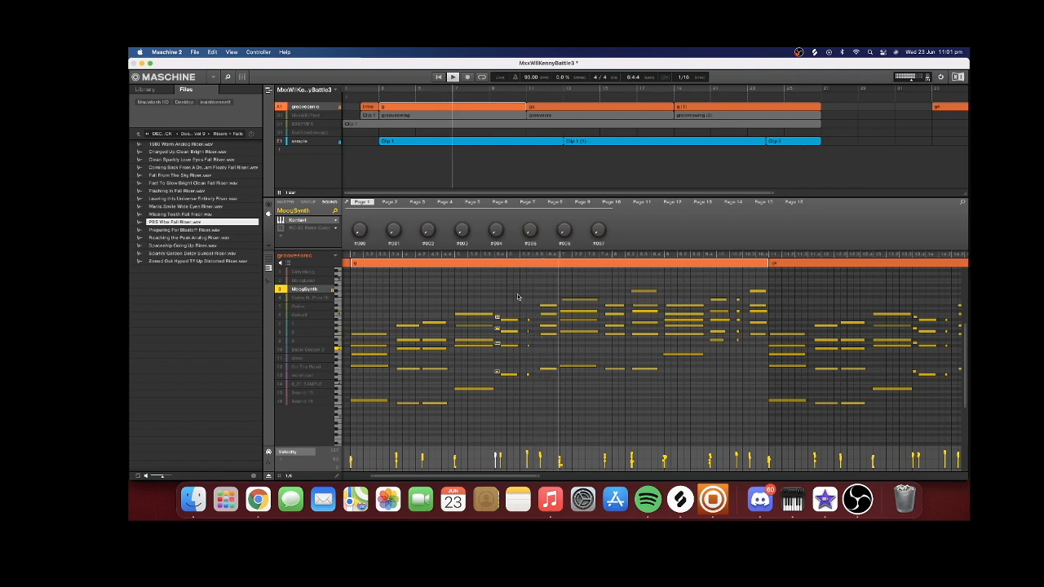
click(491, 256)
click(457, 256)
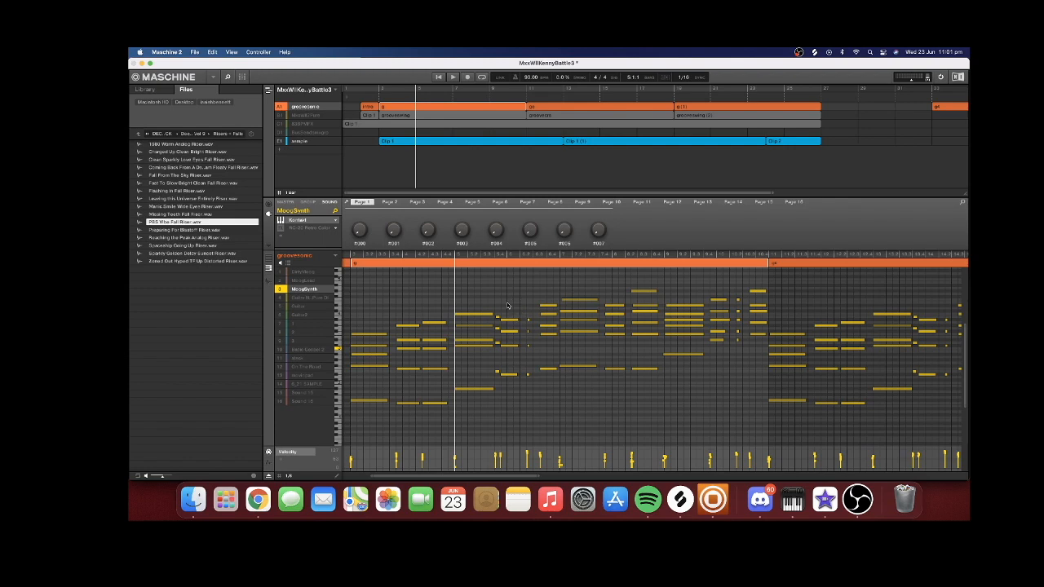
click(403, 257)
key(space)
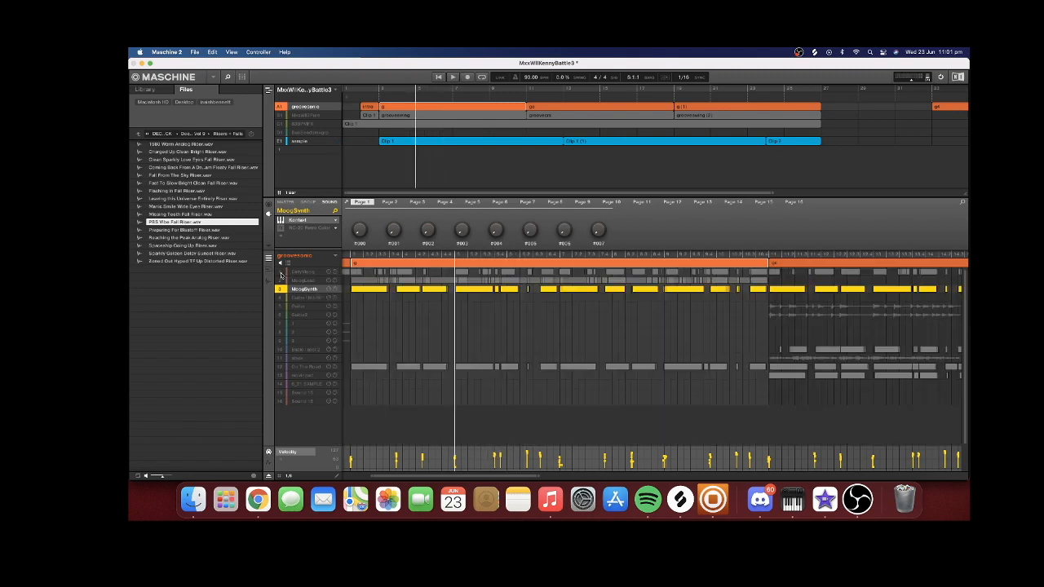
Unmute the Guitar Neck Pure DI sound and view its Scarbee Rickenbacker Bass instrument
click(280, 274)
click(279, 298)
click(281, 273)
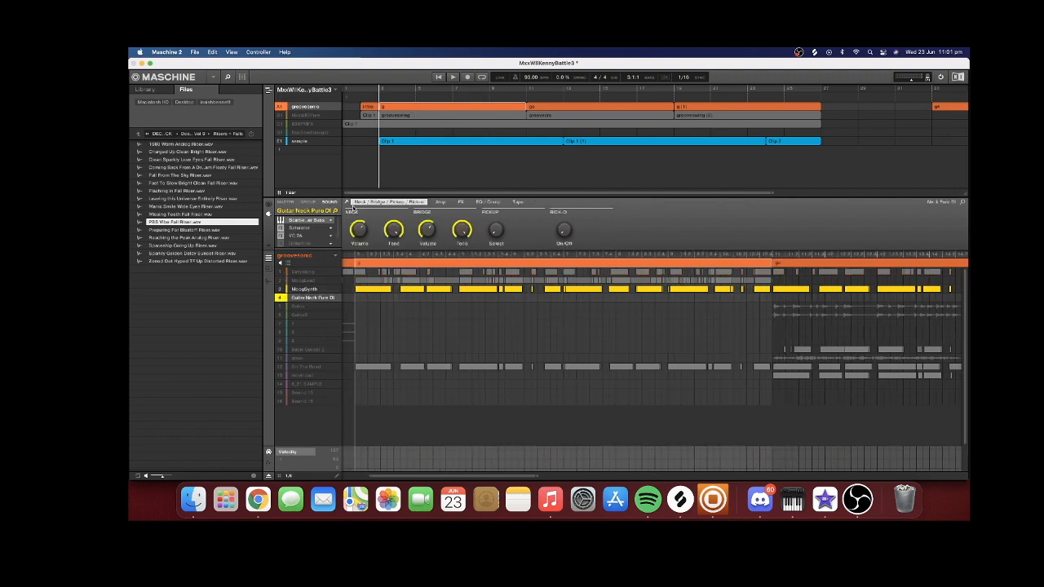
click(347, 203)
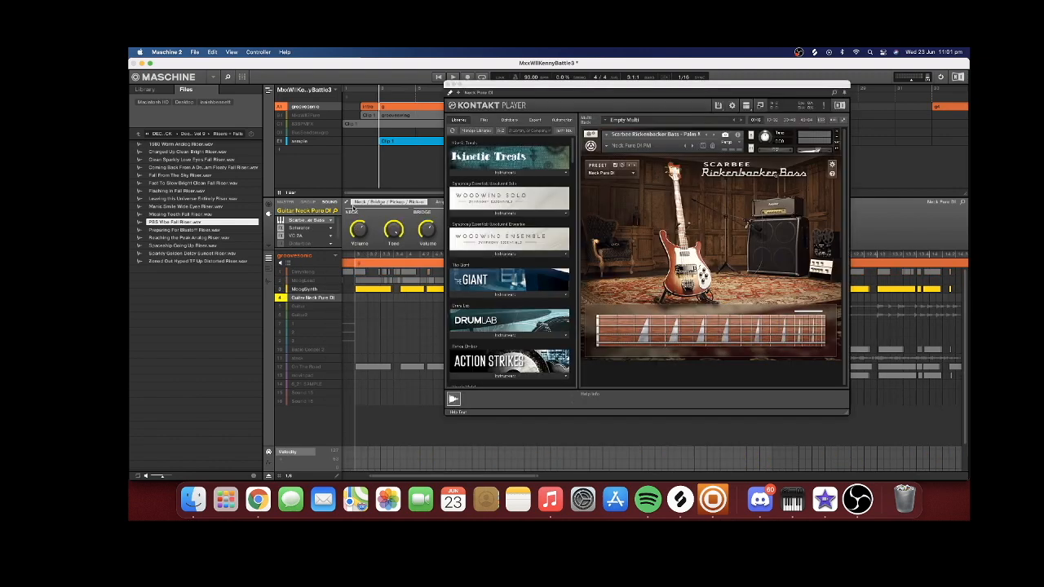
click(347, 203)
Examine the Saturator and VC 2A effects on the Guitar Neck Pure DI sound and play the section
click(293, 229)
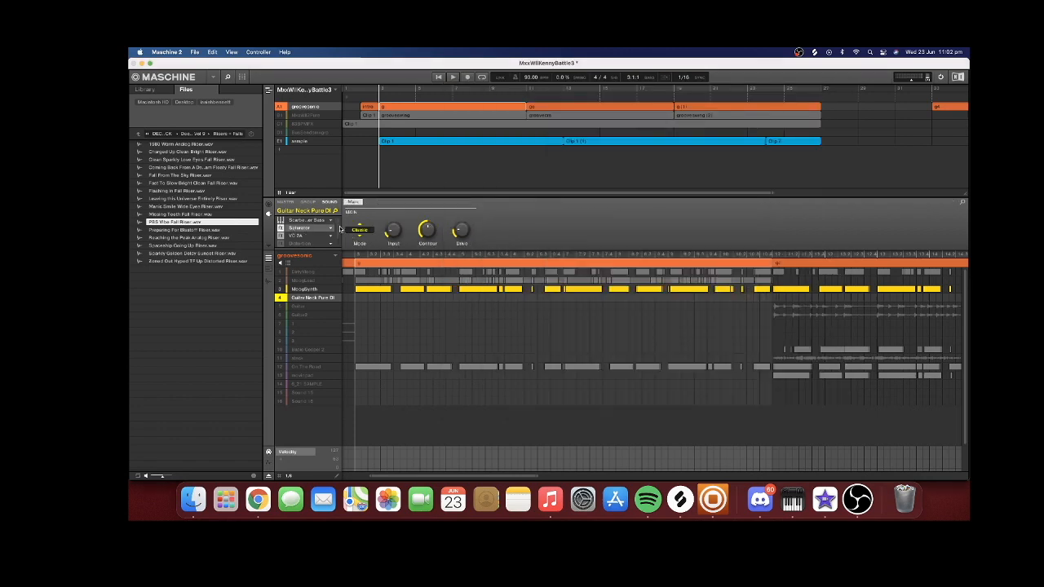
click(308, 235)
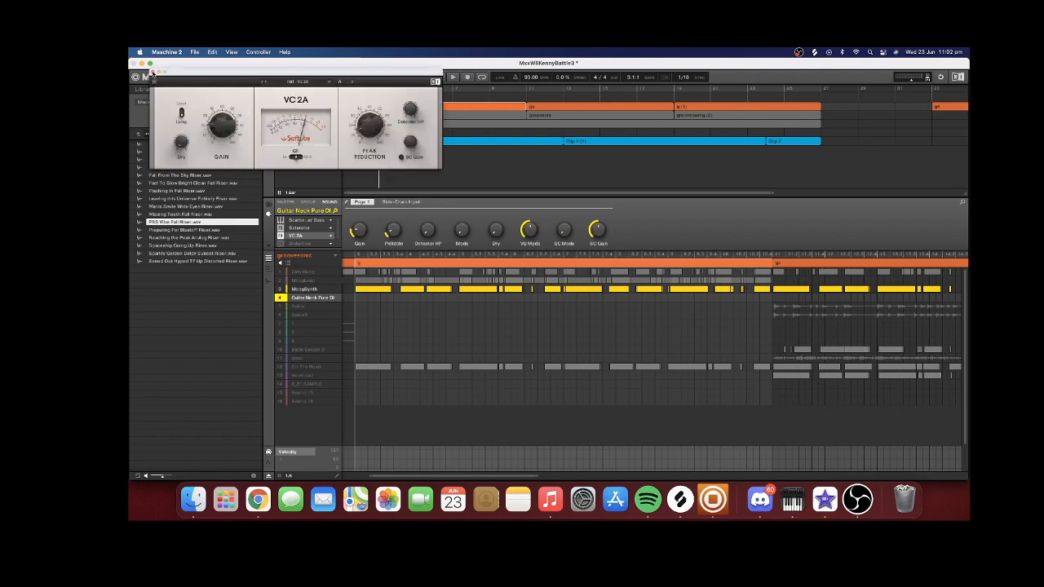
click(152, 71)
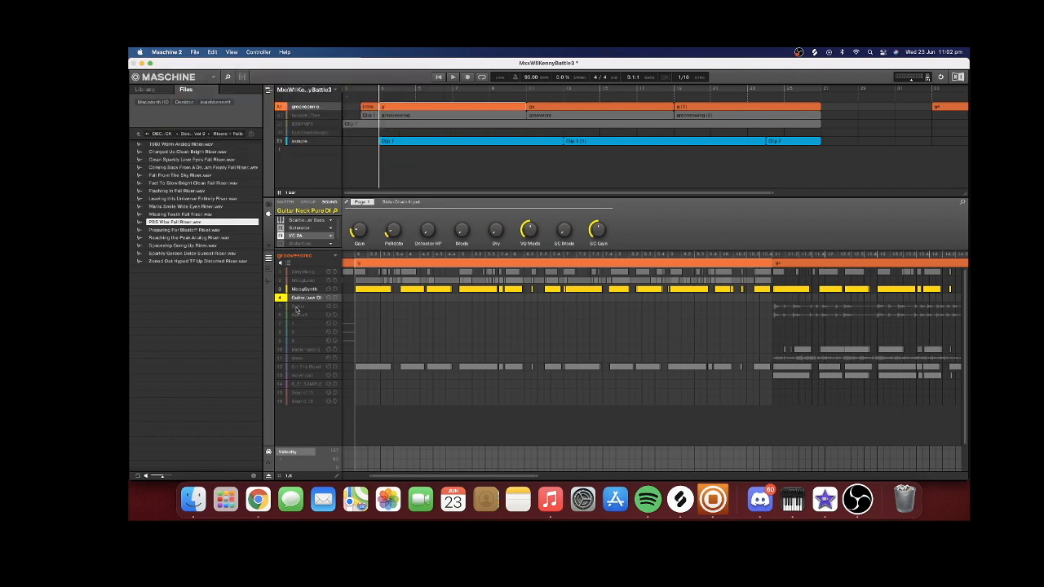
key(space)
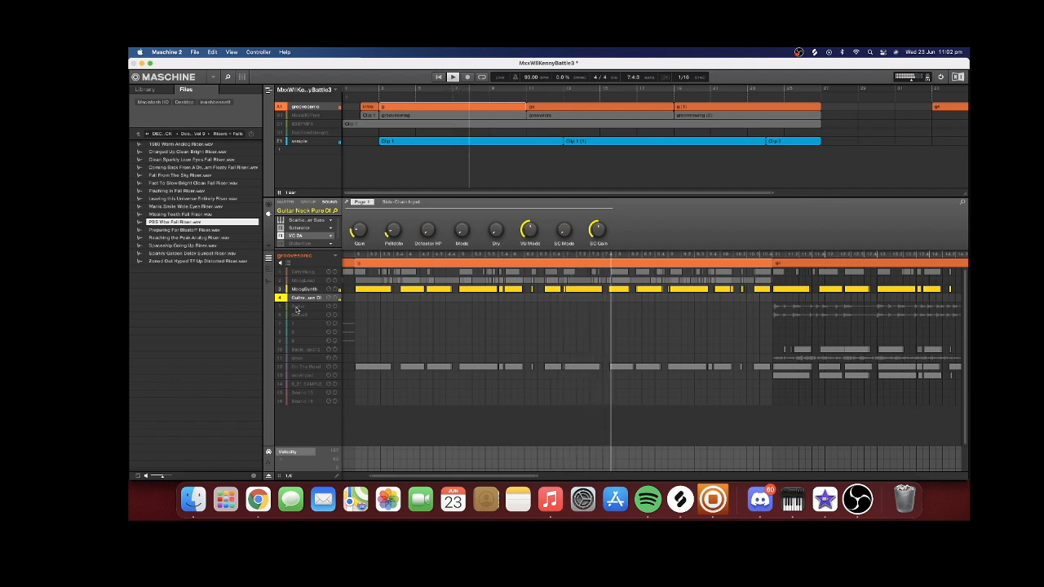
Unmute the Guitar and Guitar2 sounds and play them together
click(296, 308)
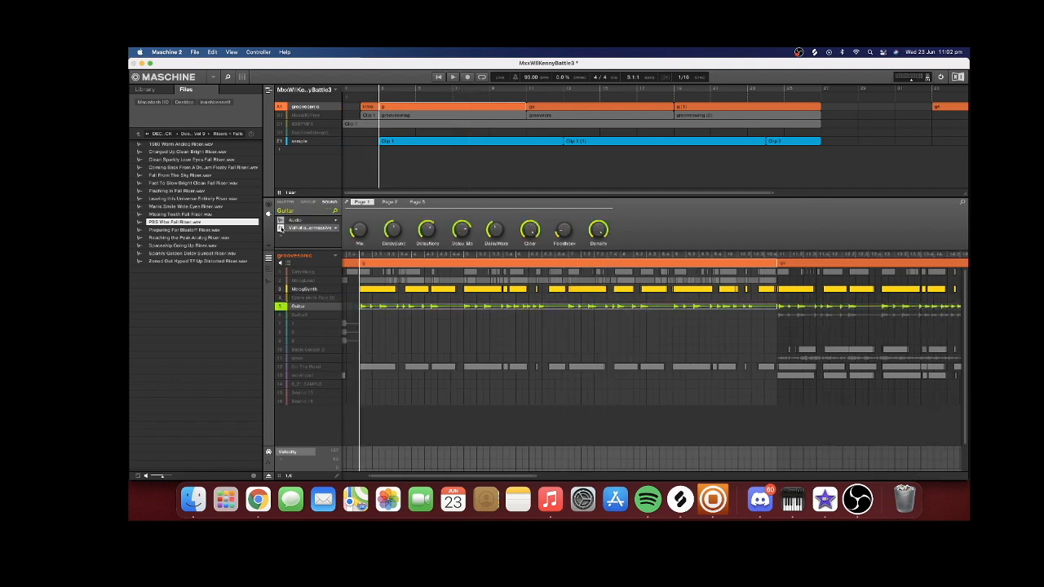
click(283, 317)
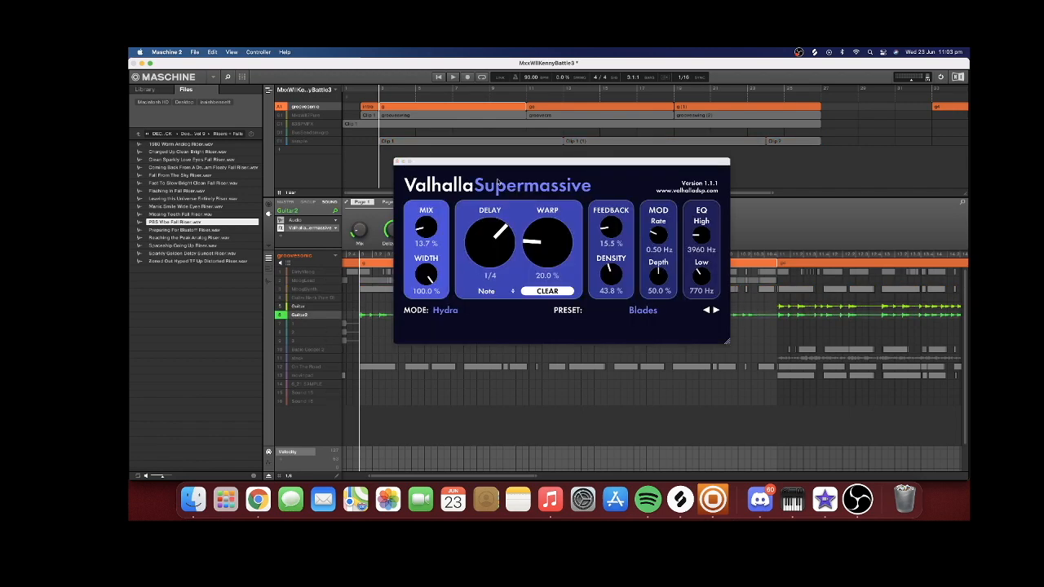
click(398, 162)
key(space)
Examine the Valhalla Supermassive settings on Guitar2 and Guitar, including the preset list
click(347, 203)
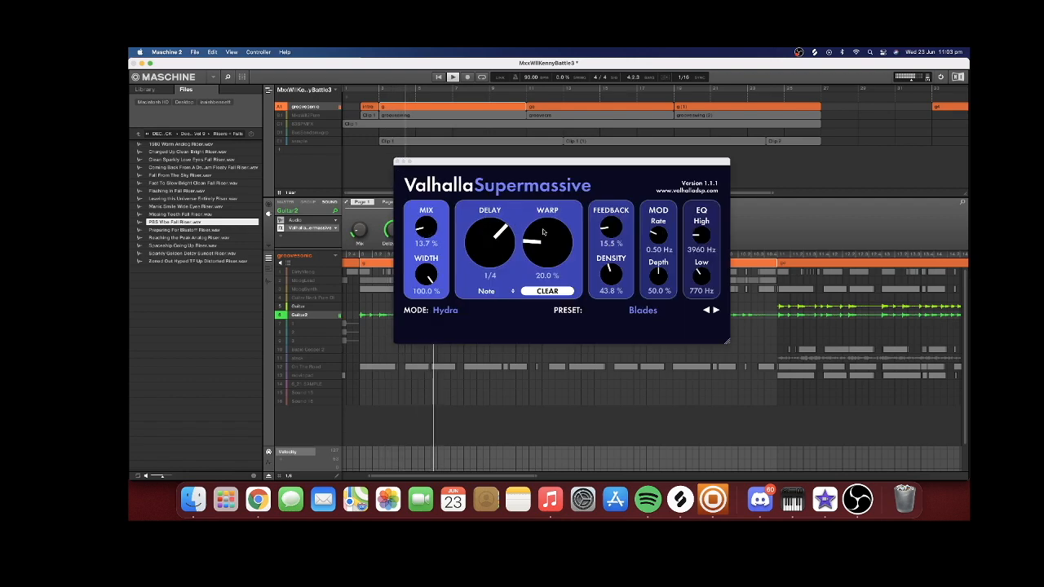
click(642, 310)
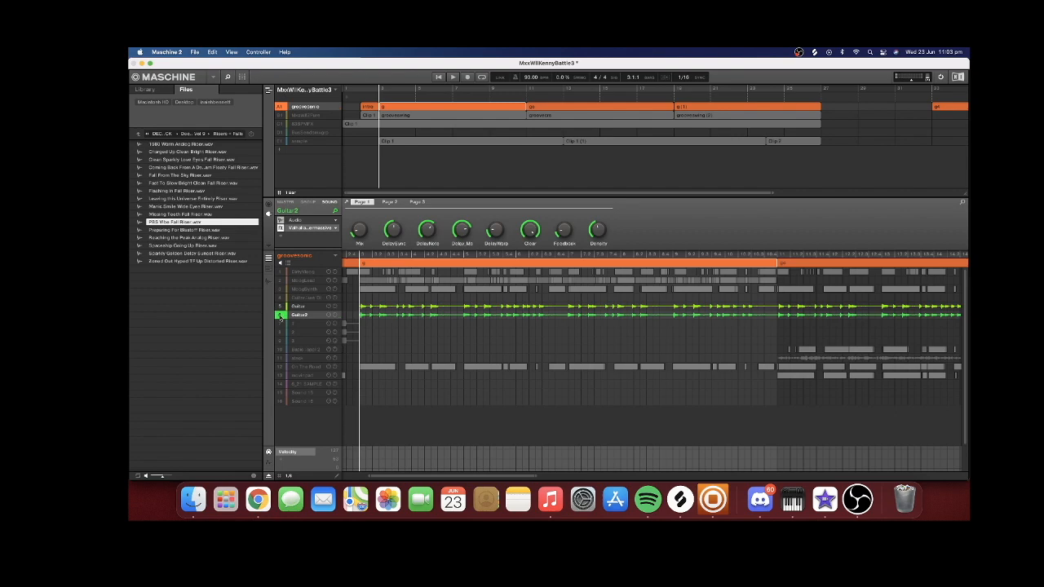
click(294, 306)
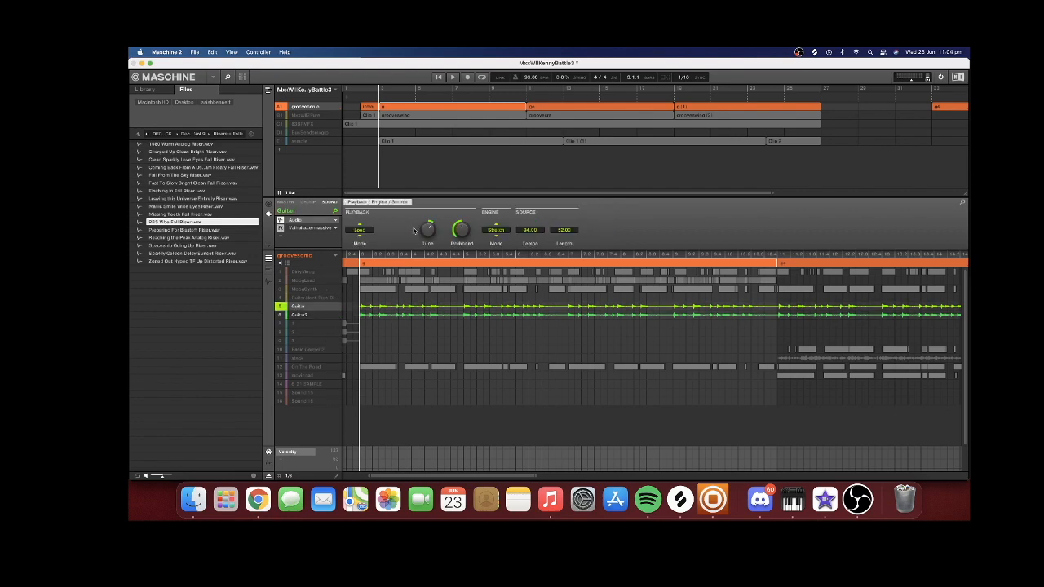
click(310, 228)
click(323, 229)
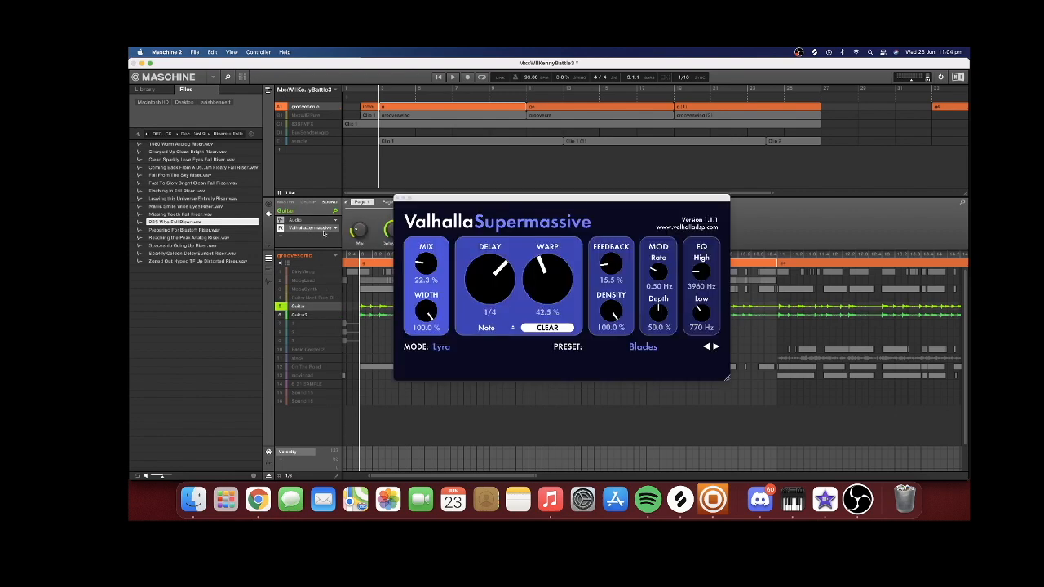
click(398, 198)
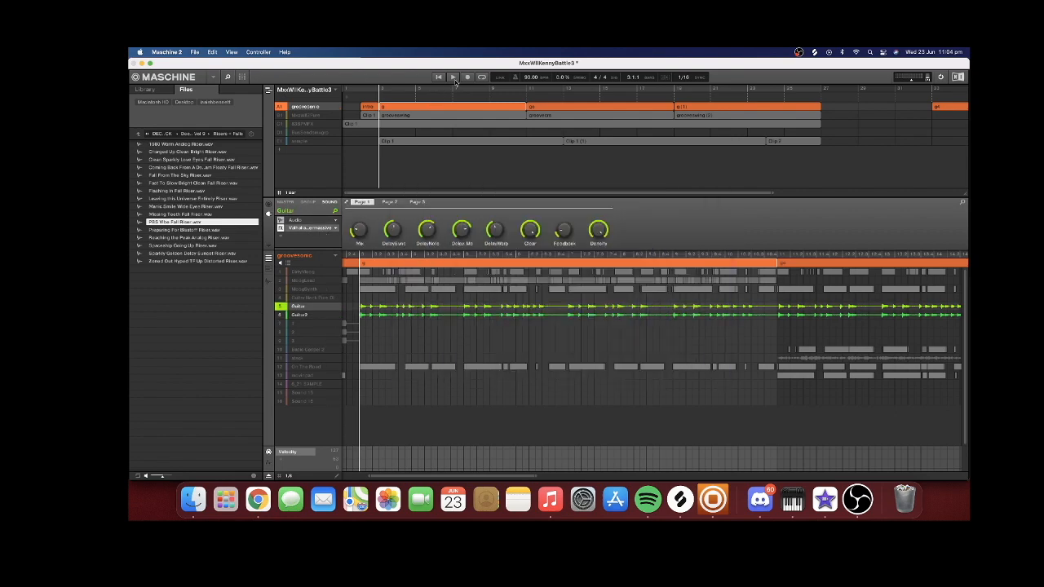
Unmute the MoogSynth sound and the sample group and play them along with both guitars
click(280, 291)
click(279, 142)
key(space)
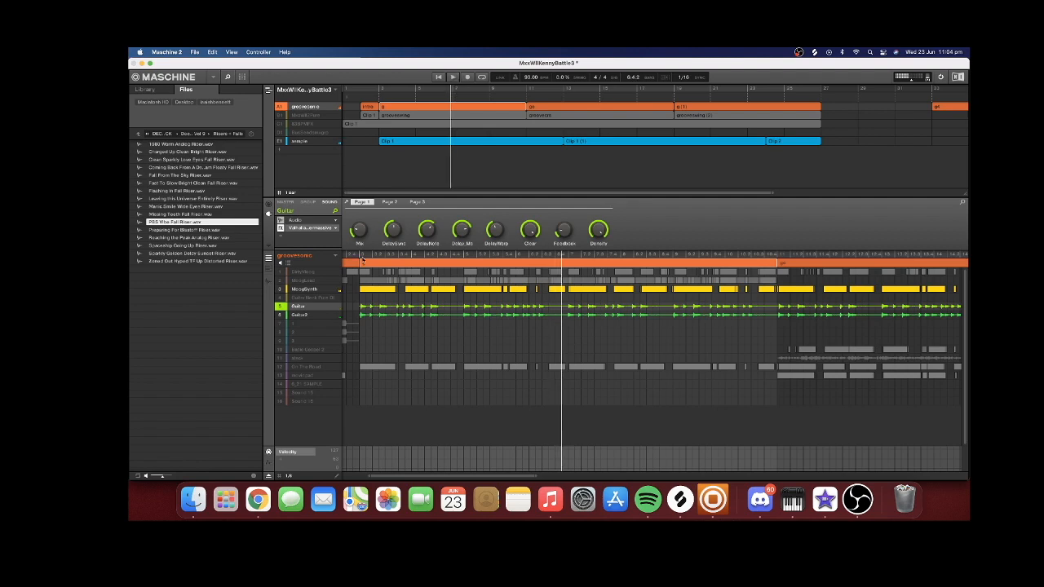
Unmute the DirtyMoog sound and open its Kontakt instrument
click(300, 272)
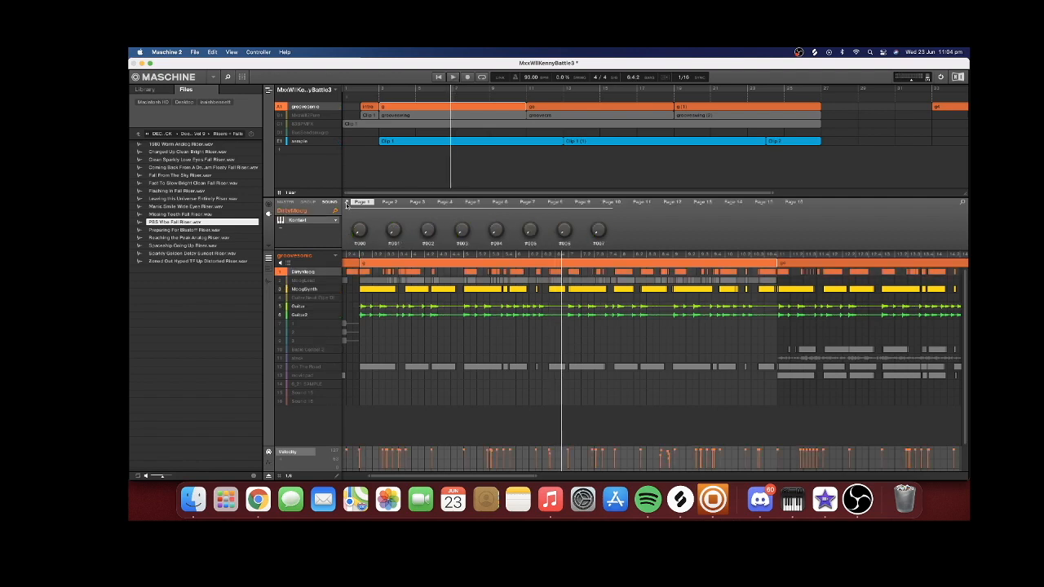
click(347, 203)
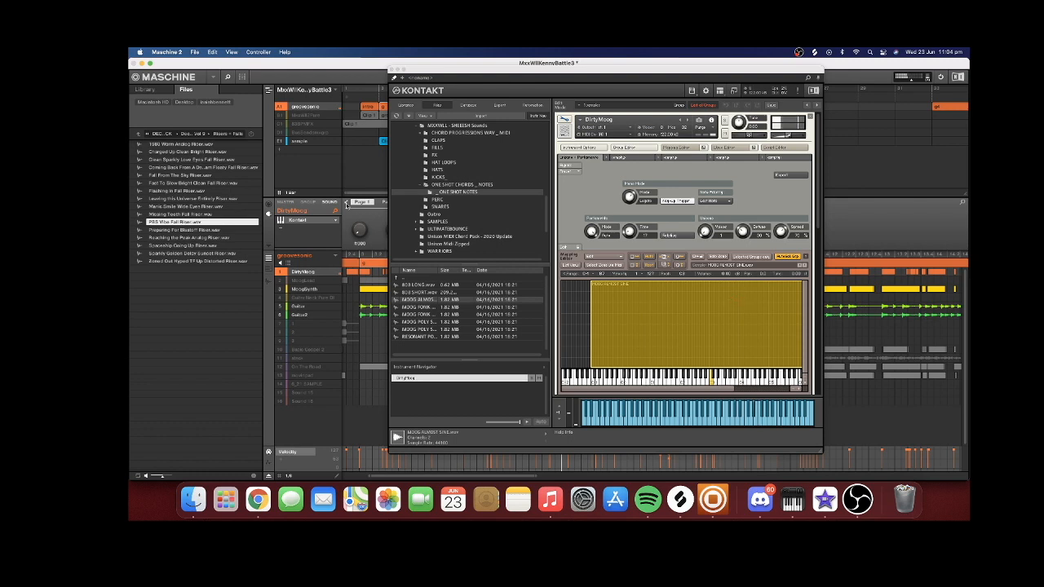
Examine the group insert effects in DirtyMoog's Kontakt instrument, including the list of available effects, and play it with the other sounds
scroll(607, 228, down, 5)
click(588, 219)
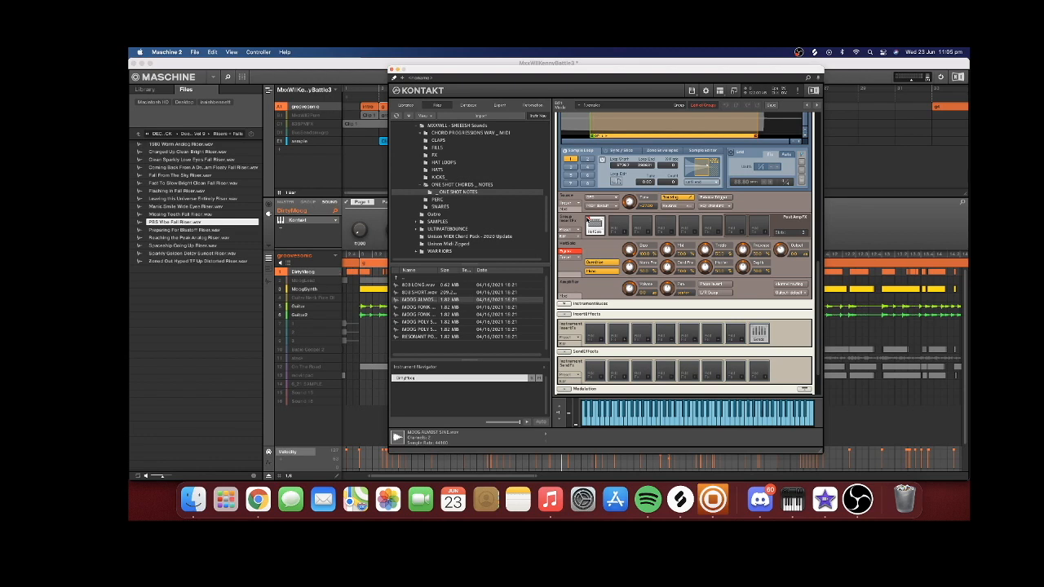
click(626, 230)
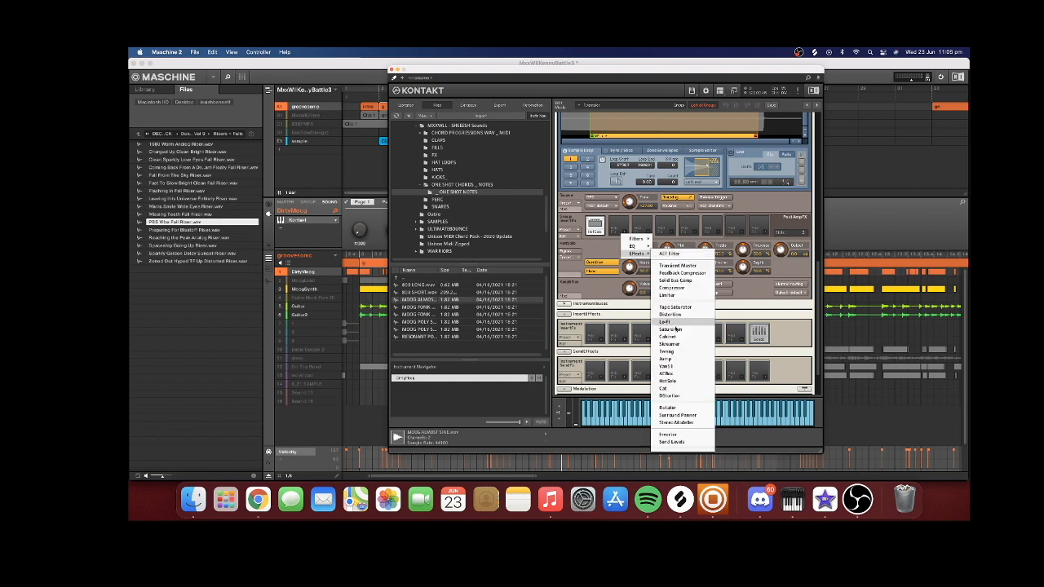
click(648, 221)
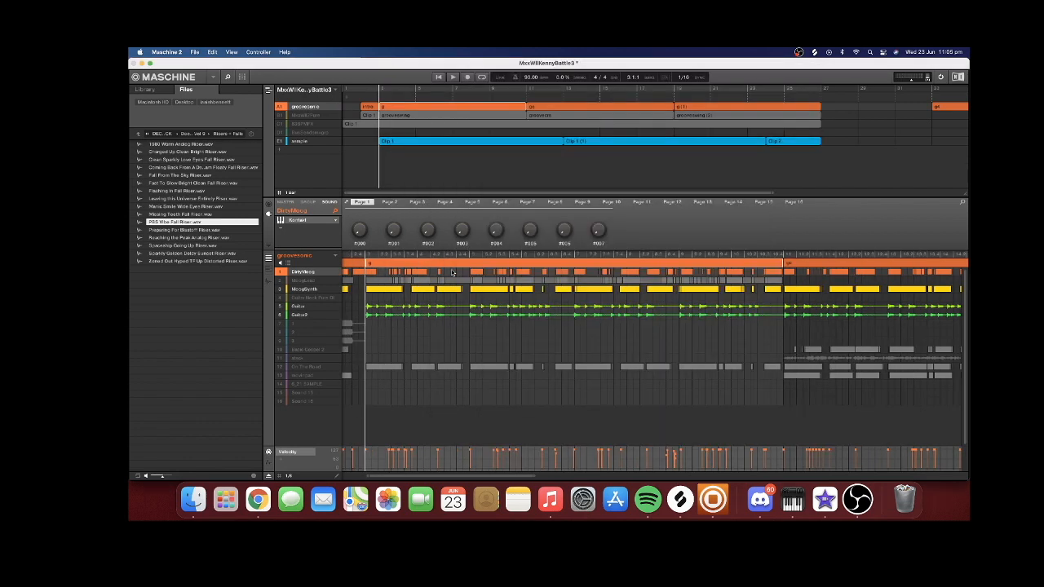
key(space)
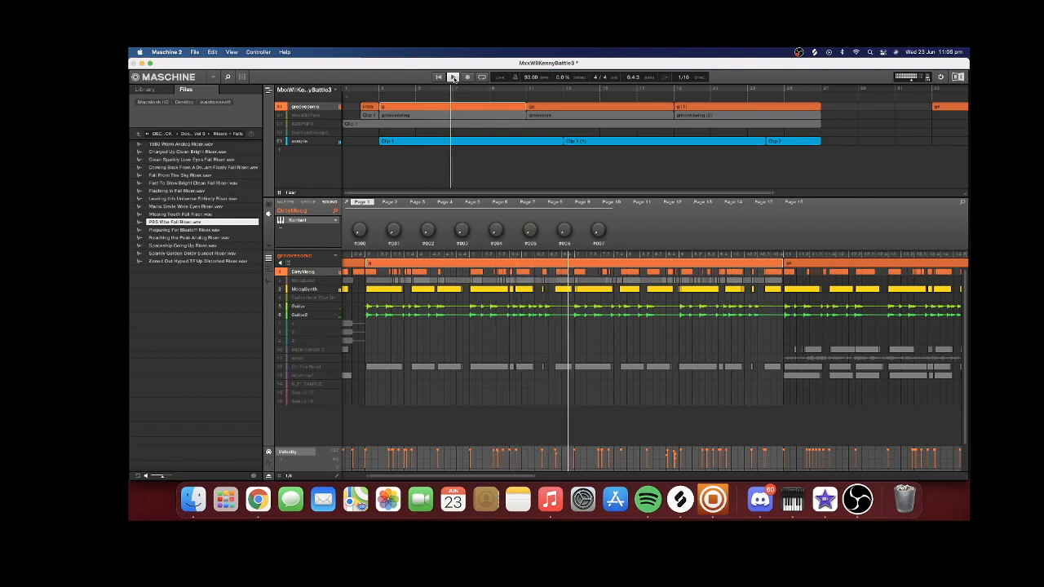
Unmute the MxxWill2Pure drum group, mute groovesonic, and play the ULTRA DAMP SNARE, BUTTER SNARE and crunch layers with the sample
click(281, 115)
click(281, 107)
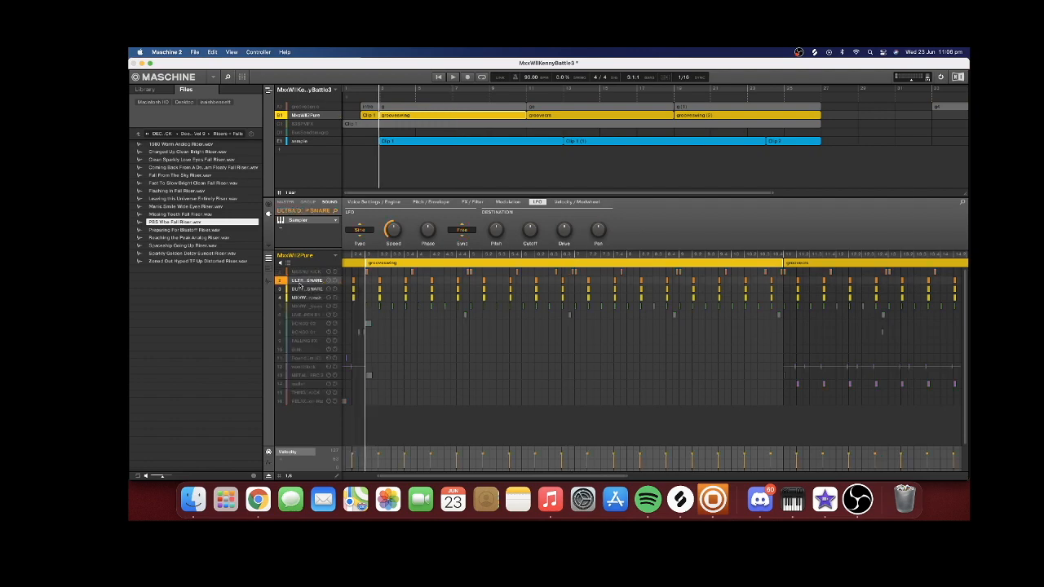
click(307, 290)
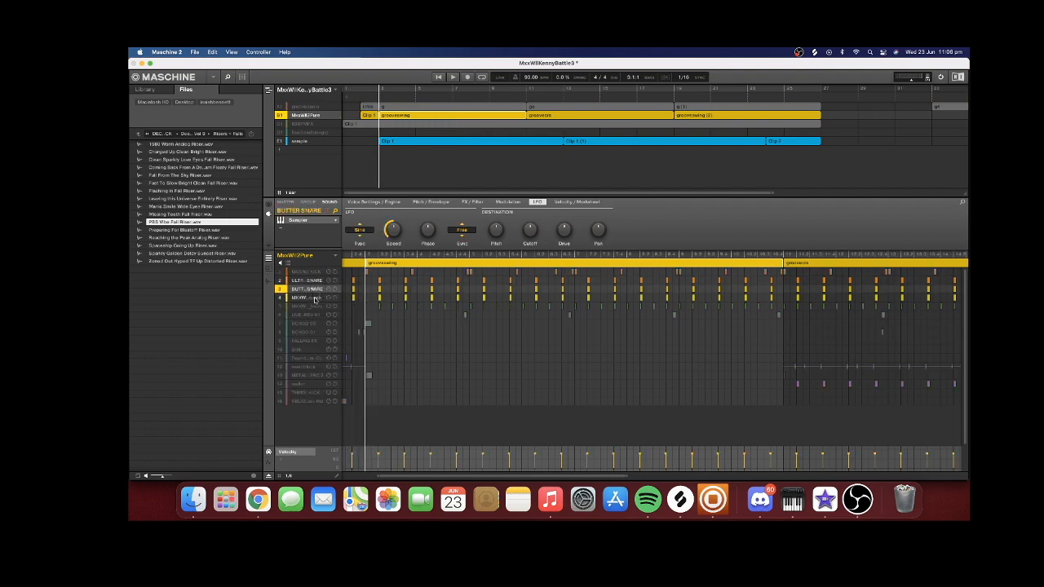
click(307, 298)
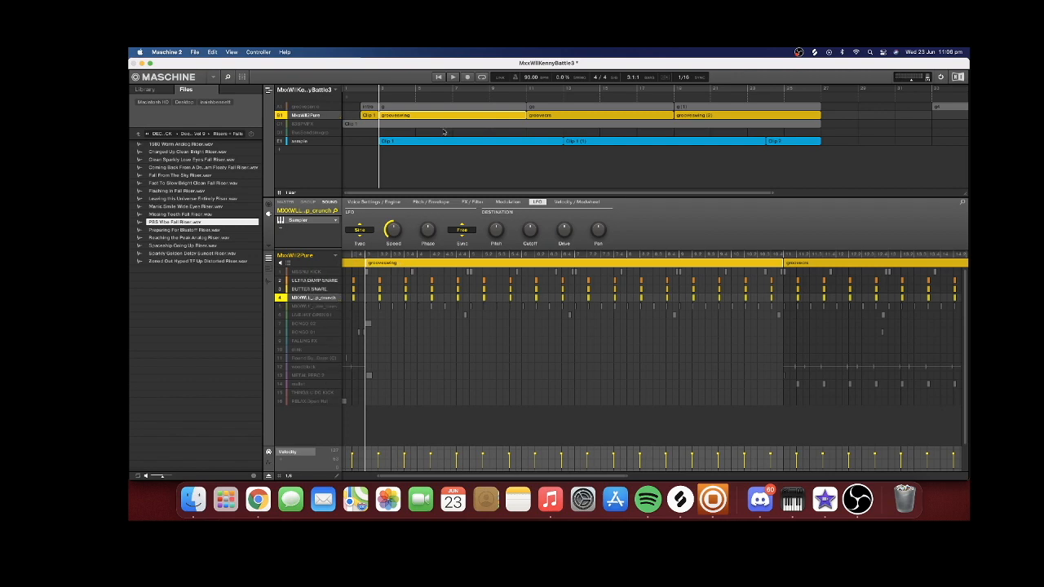
click(456, 78)
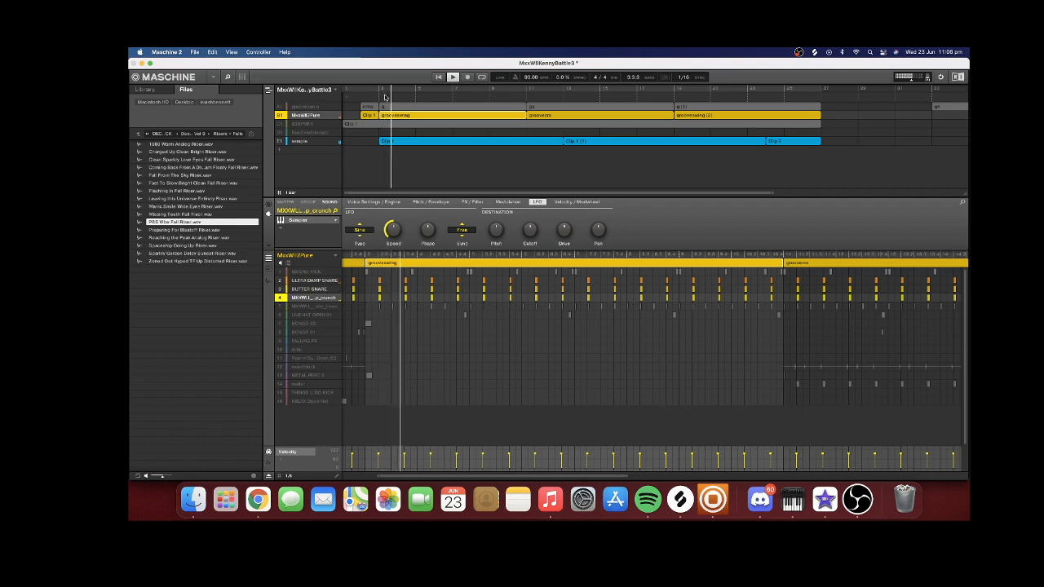
Stop playback and inspect the 6_21 SAMPLE audio in the sample group, keeping the group unmuted
click(280, 141)
key(space)
click(279, 142)
click(299, 144)
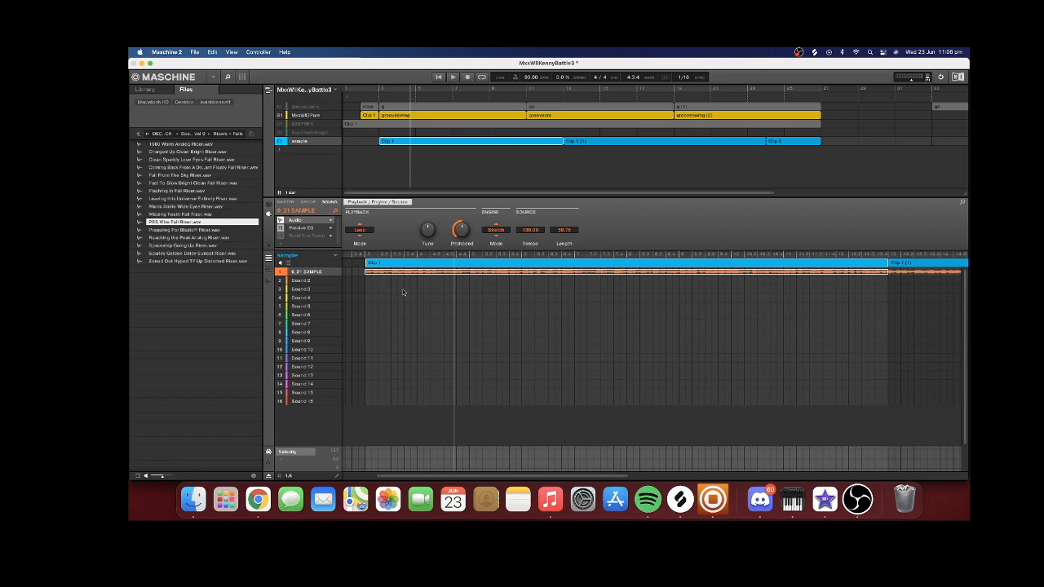
click(403, 290)
click(299, 273)
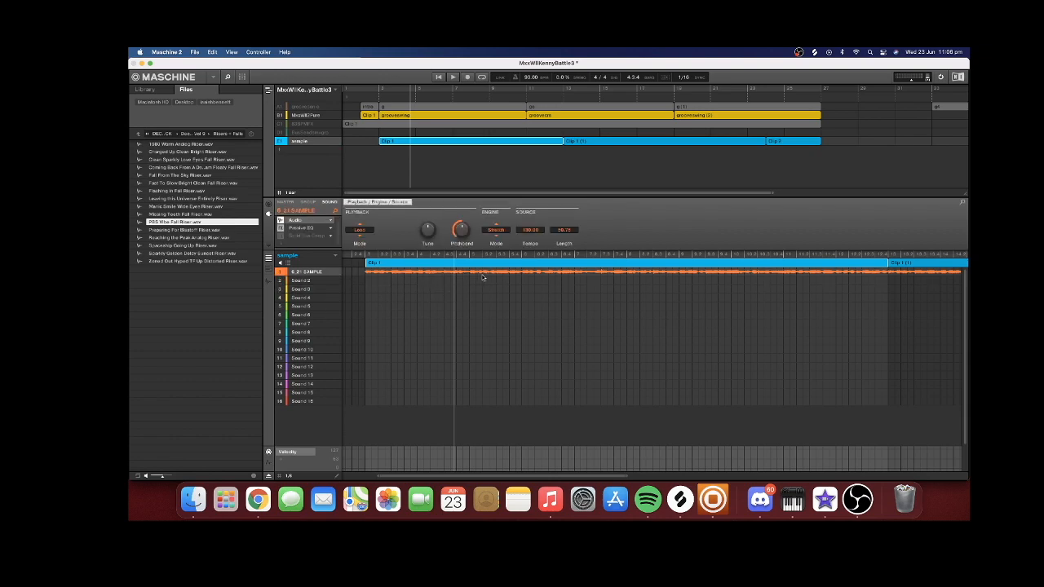
Highlight the first snare hits across the three layers of the MxxWill2Pure group and replay them from the groovesewing section
click(307, 116)
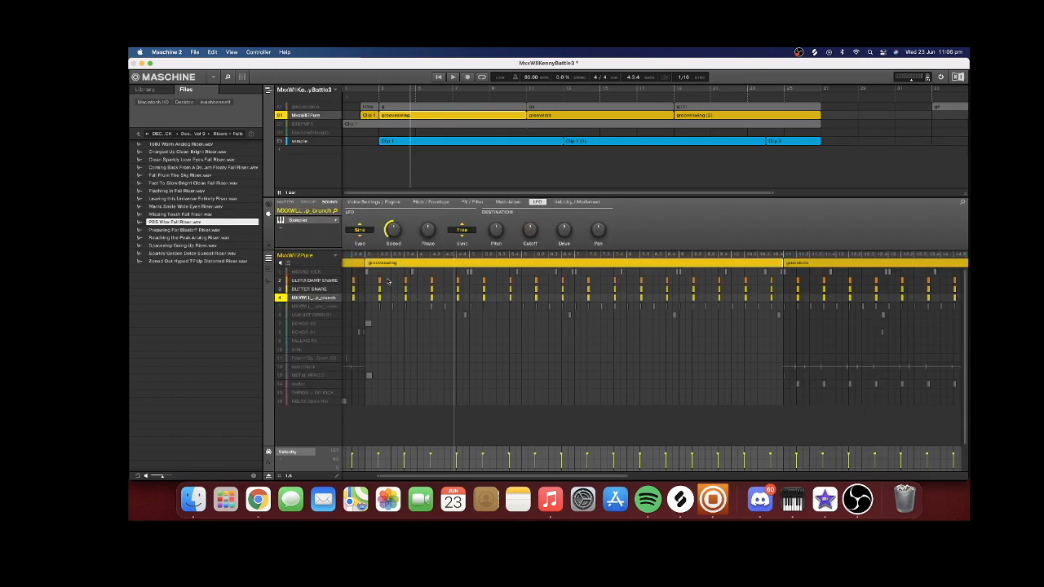
drag(370, 277, 423, 301)
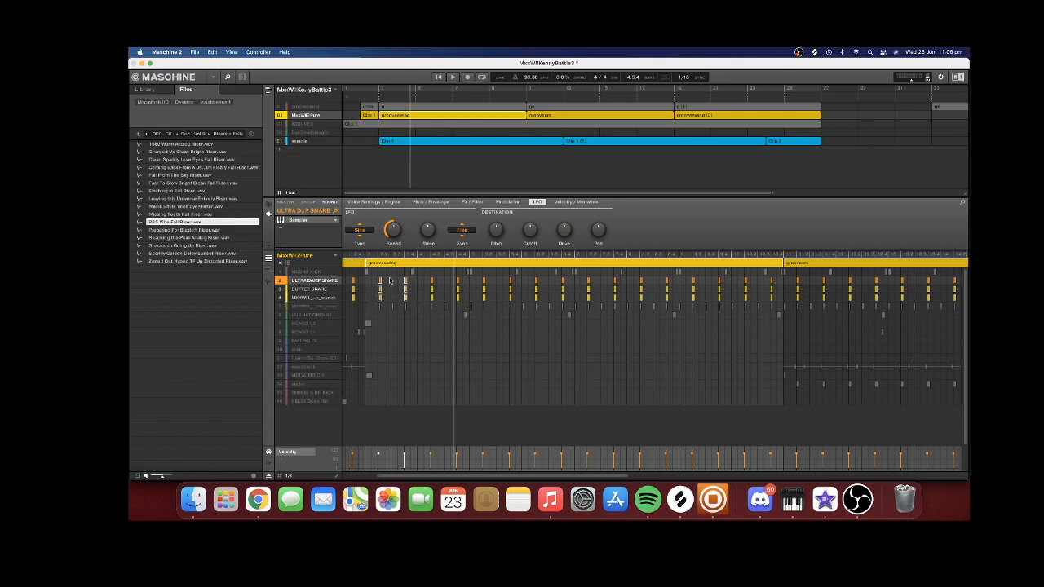
key(Left)
key(Left)
click(454, 76)
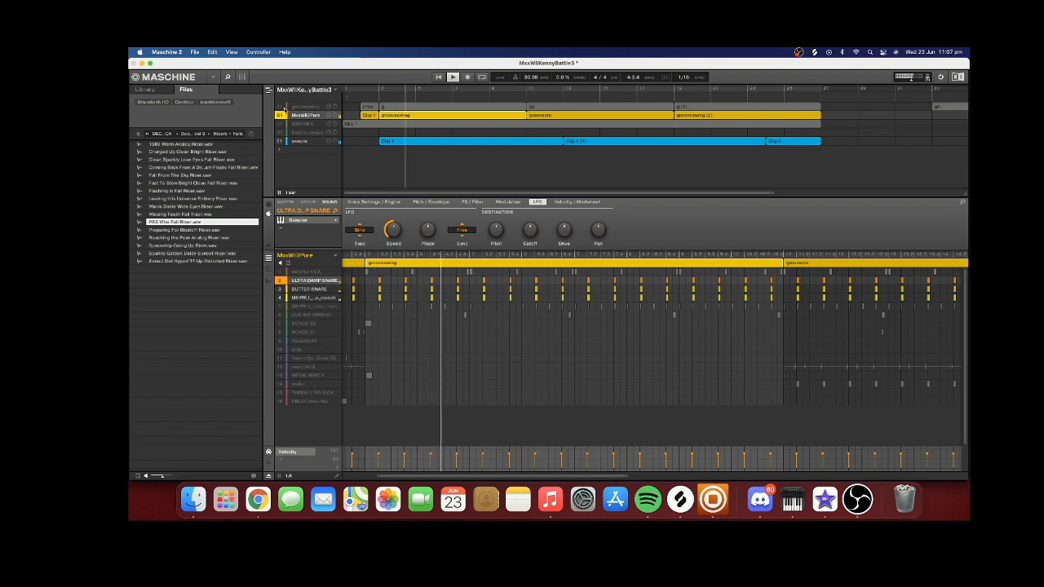
Unmute the groovesonic group during playback, check its group effects, and return to the sound-level settings of MxxWill2Pure
click(284, 109)
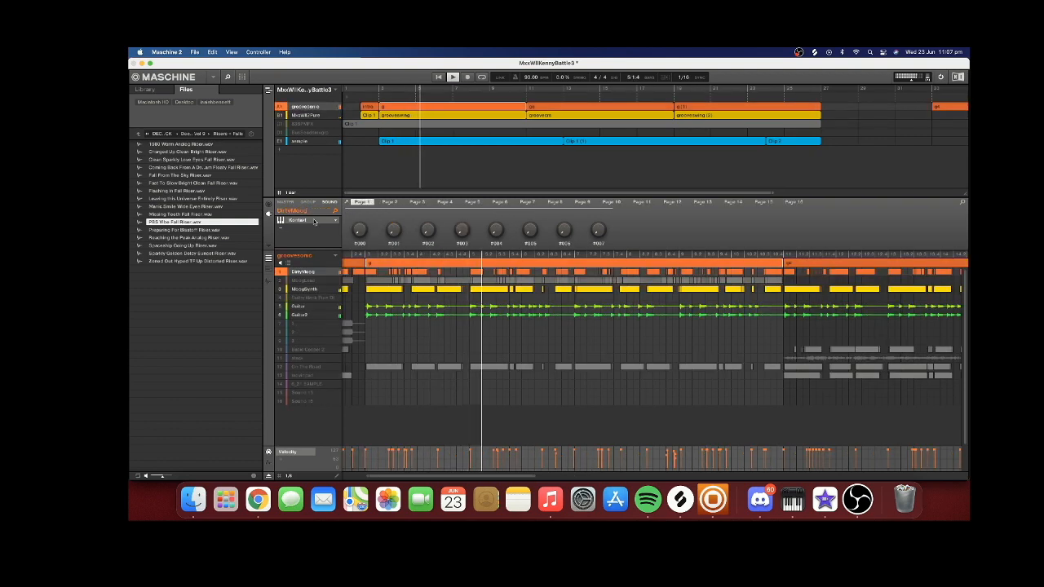
click(308, 202)
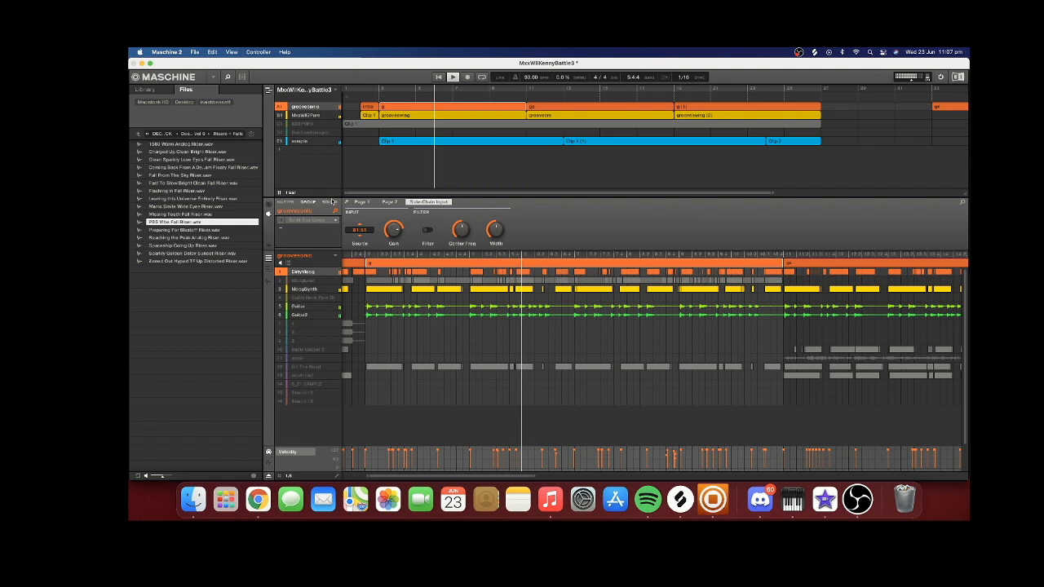
click(307, 116)
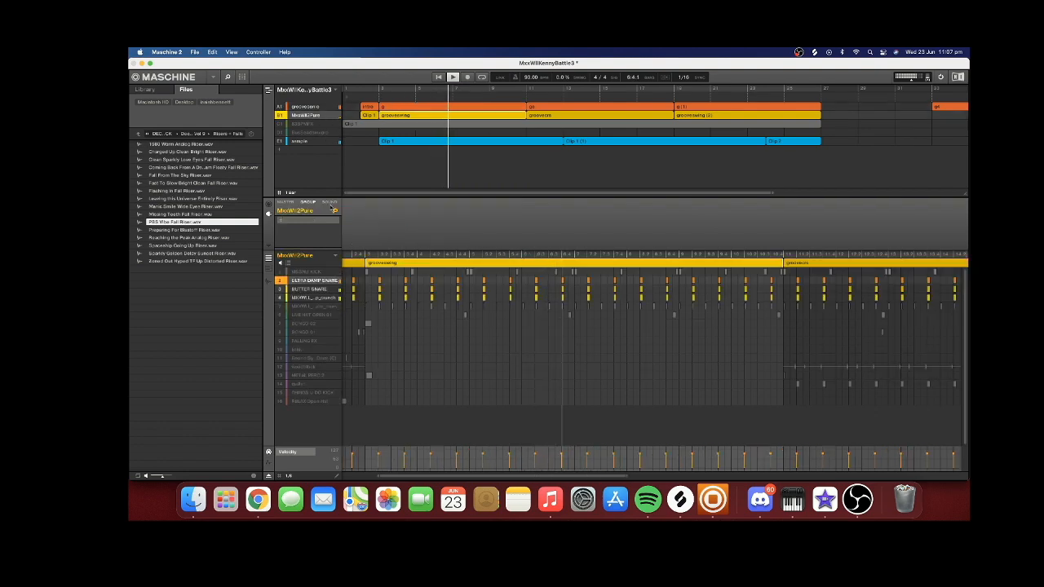
click(330, 203)
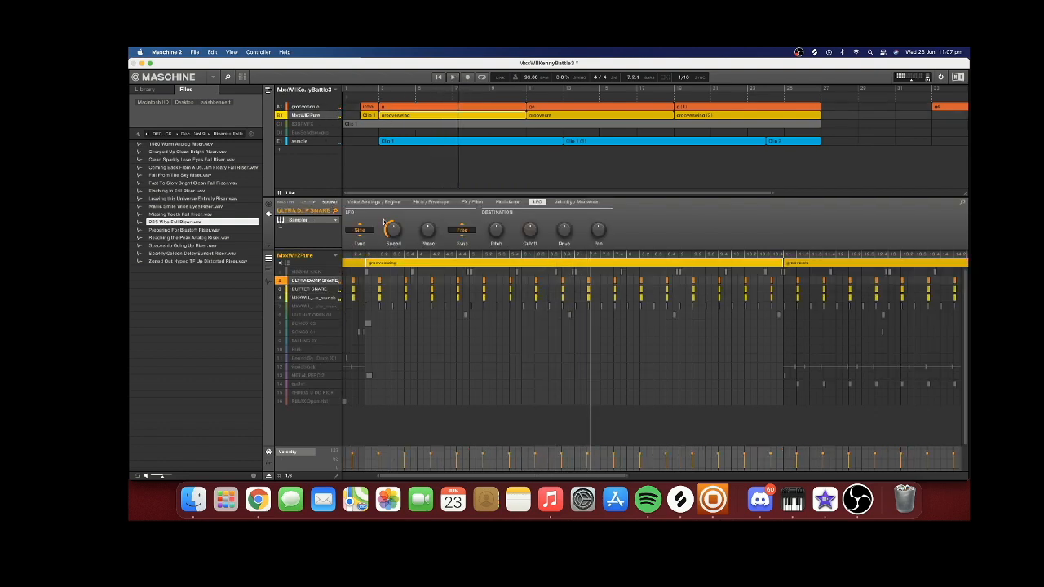
Unmute the kick and both hi-hat sounds in MxxWill2Pure and play them with the melody from bar 3
click(280, 272)
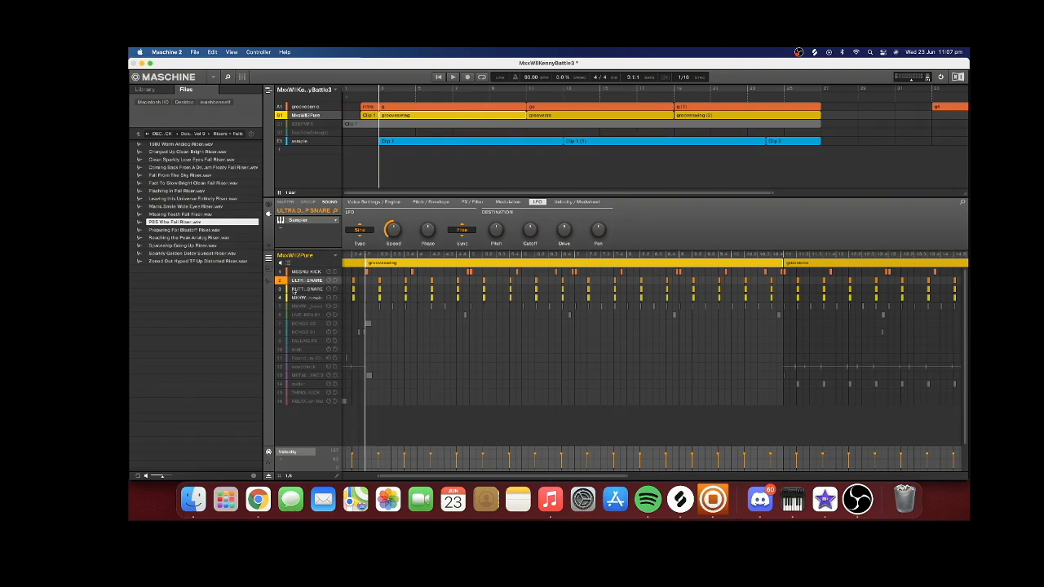
click(296, 272)
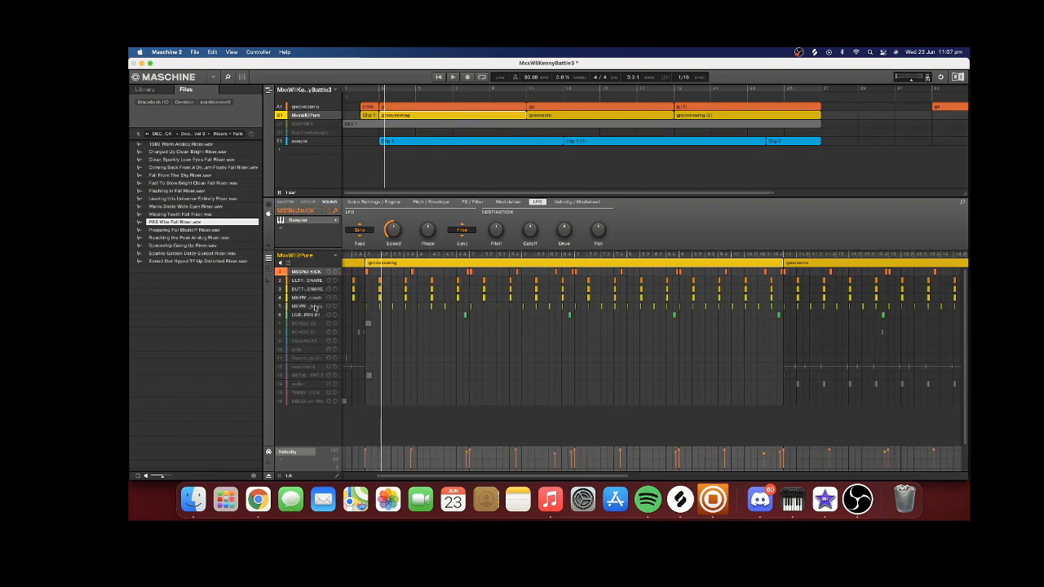
click(315, 307)
click(313, 315)
click(314, 308)
click(365, 256)
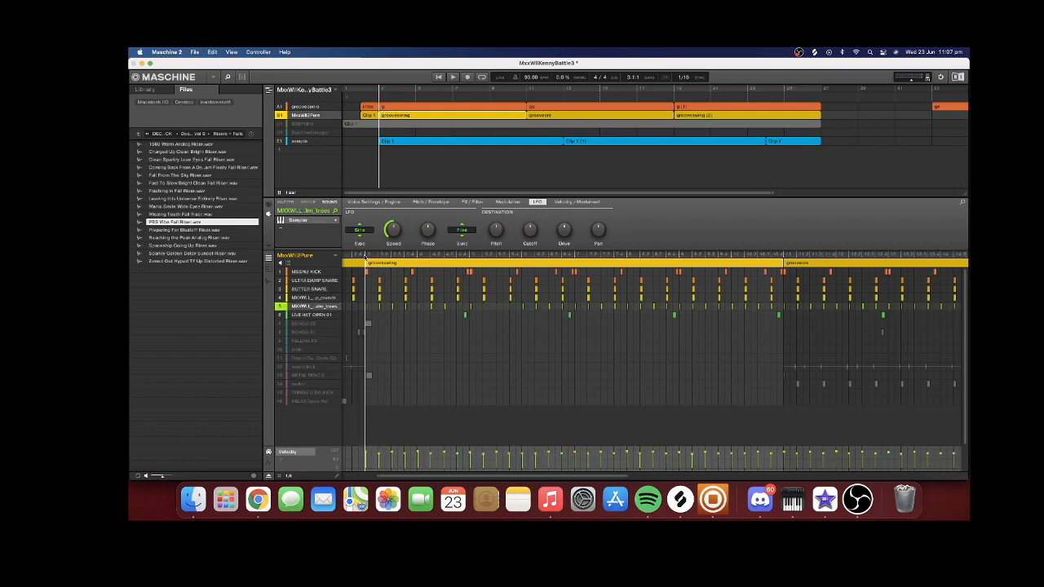
key(space)
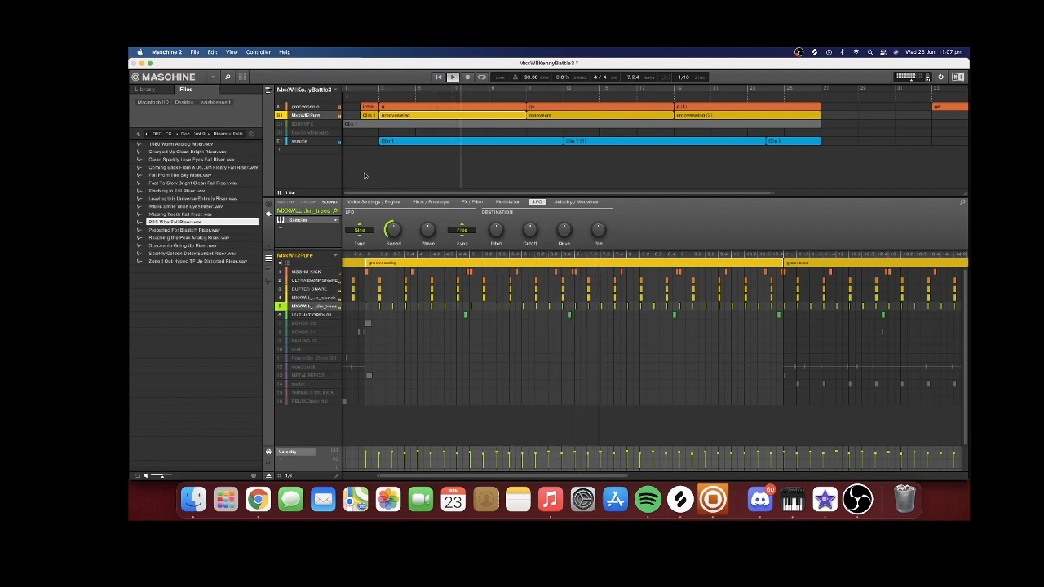
click(324, 315)
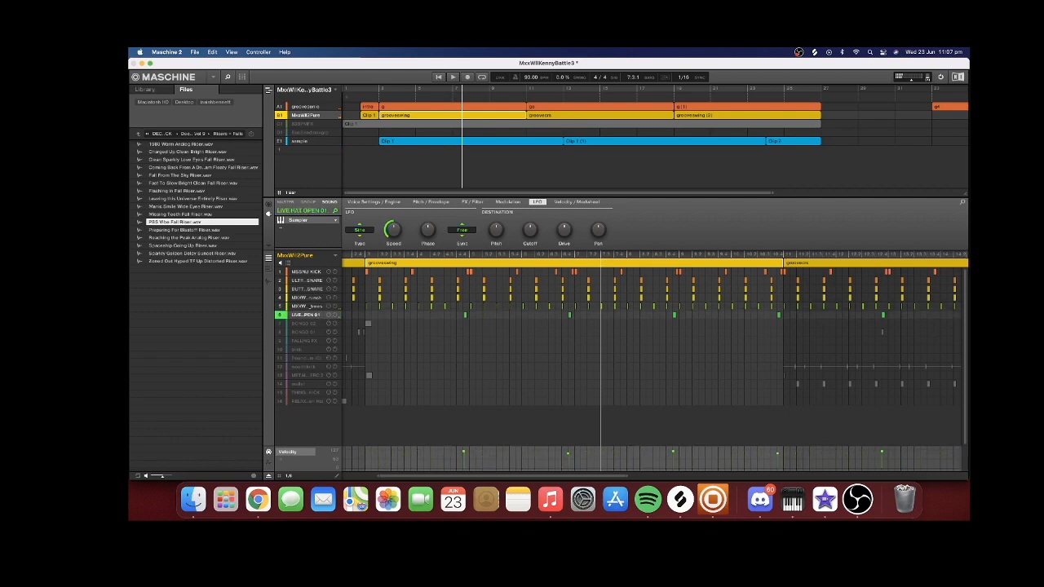
Unmute the BusSends group and examine the effects on its sounds, including DrumBusCompBus and the drum bus below it
click(312, 132)
click(308, 115)
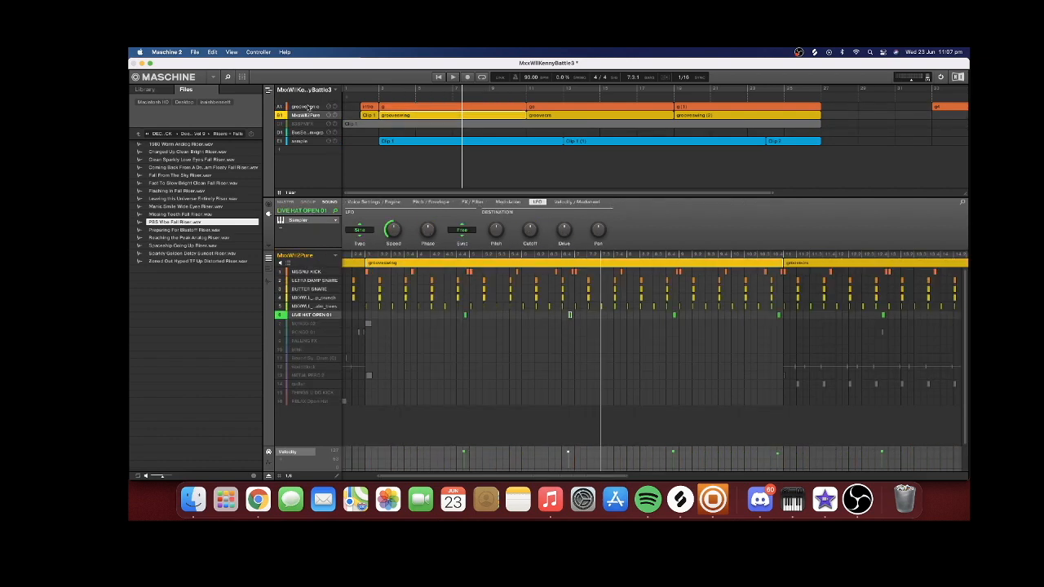
click(306, 107)
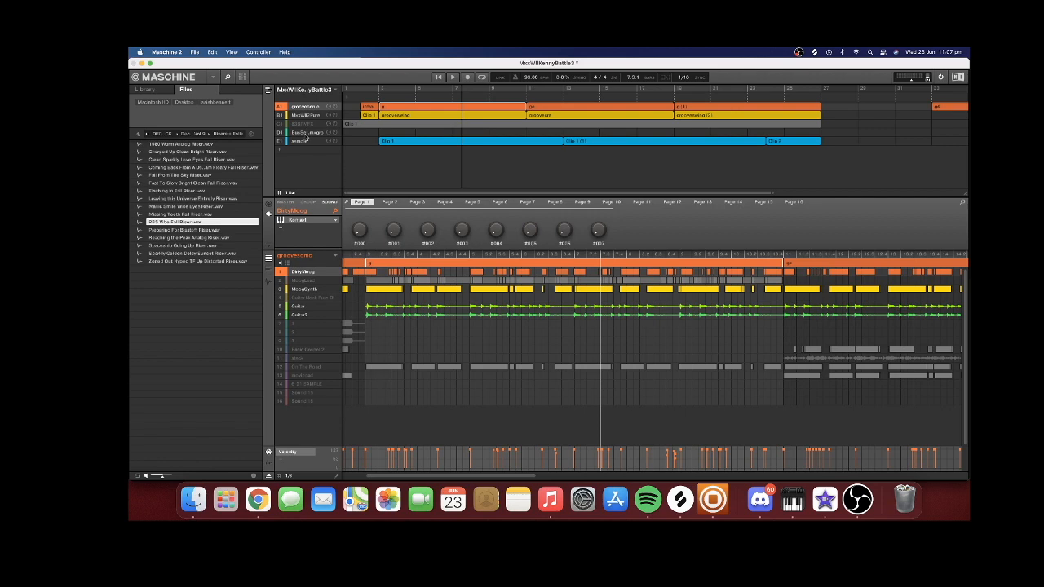
click(310, 133)
click(307, 272)
click(307, 280)
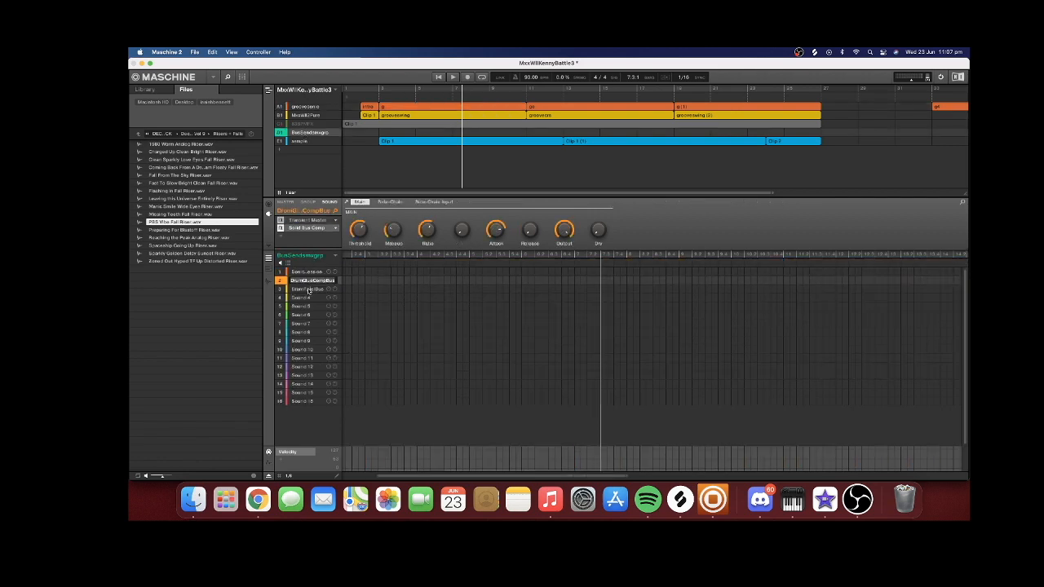
click(309, 290)
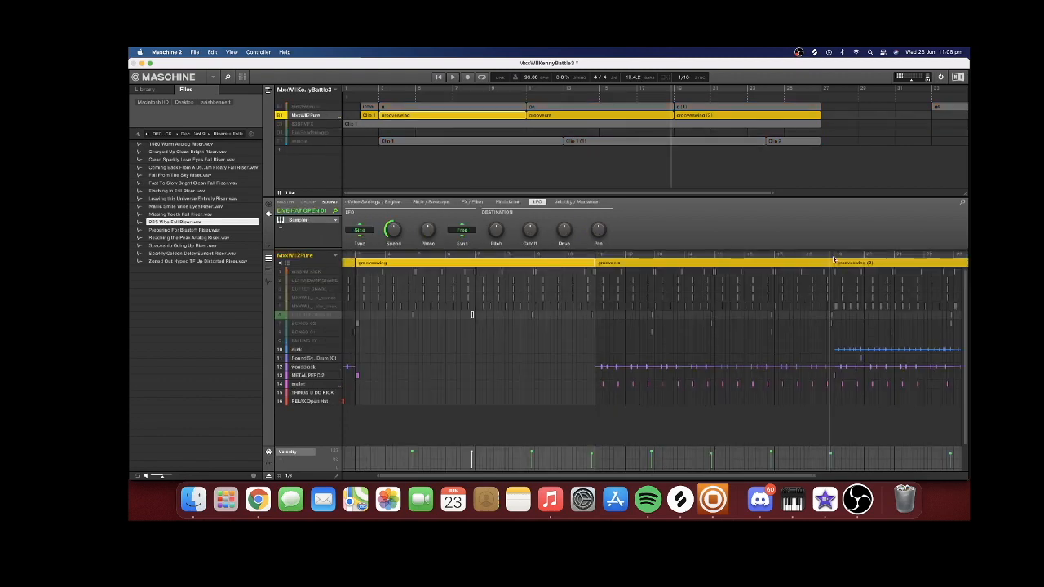
Play the isolated percussion sounds of MxxWill2Pure from the start of groovesewing (2), then bring the LIVE HAT OPEN 01 sound back in
click(833, 258)
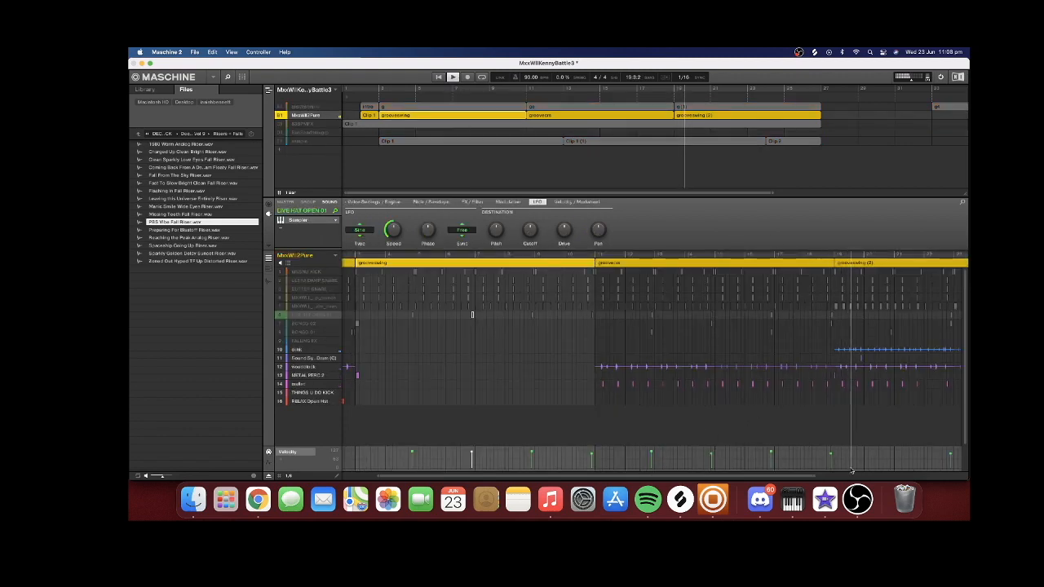
drag(813, 473, 909, 473)
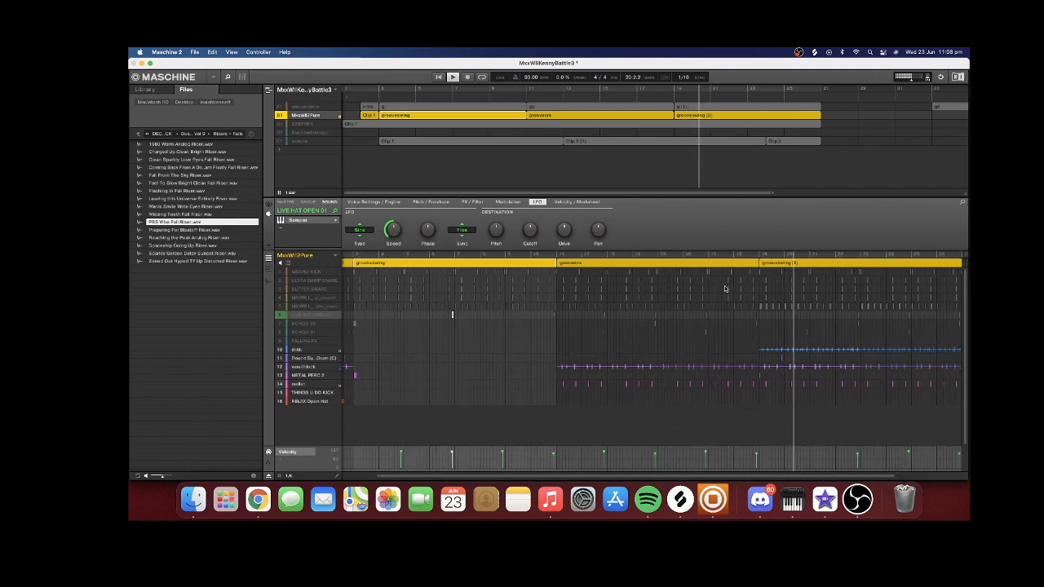
key(space)
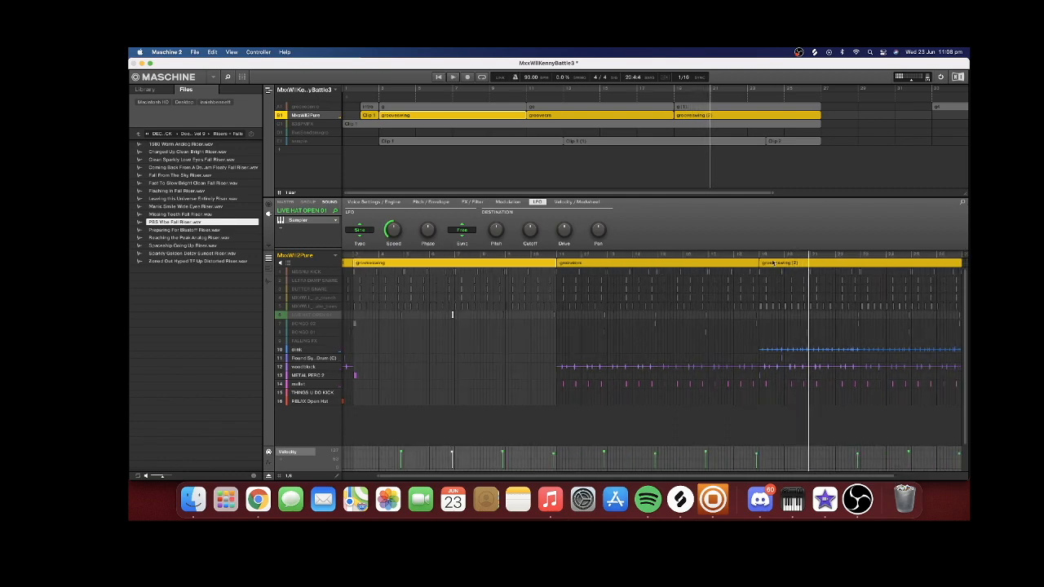
click(756, 255)
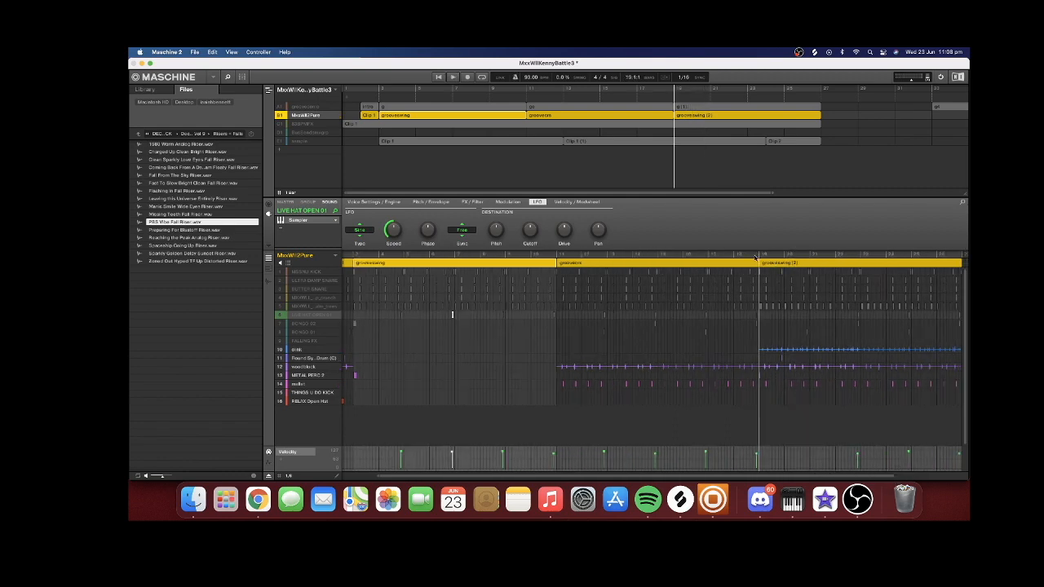
click(452, 76)
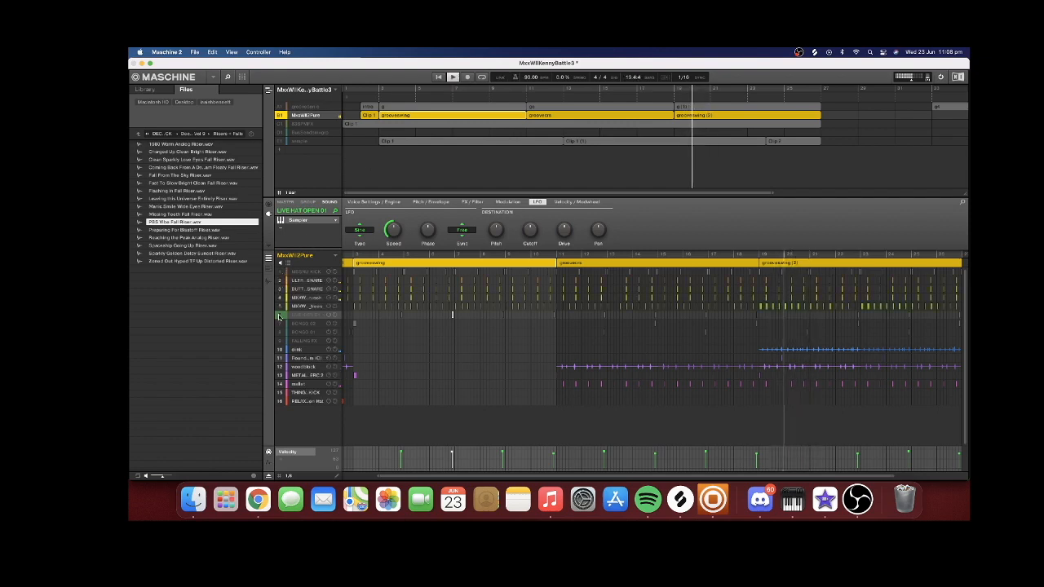
click(279, 315)
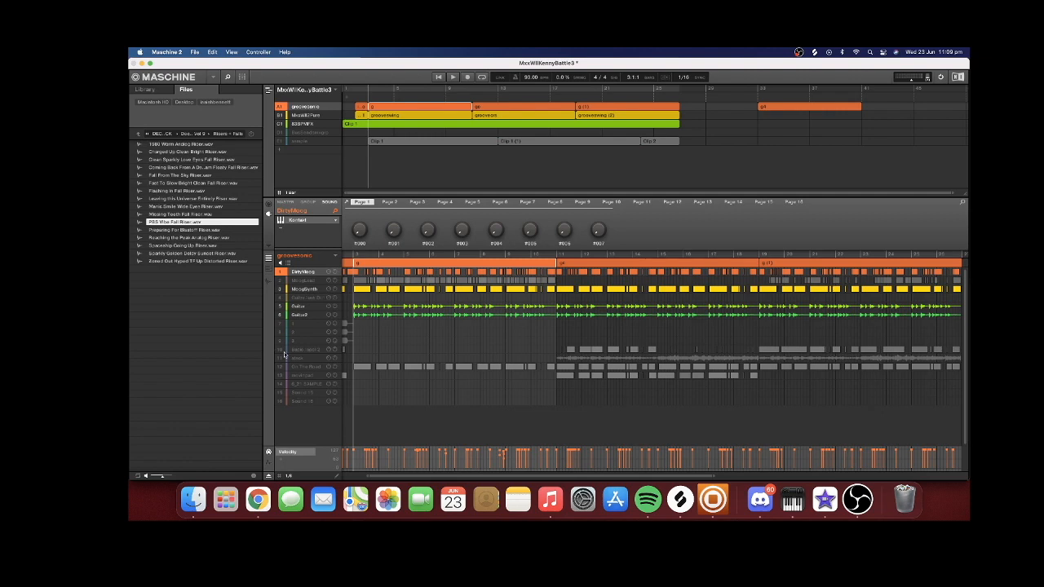
Unmute the On The Road keys in groovesonic, isolate them together with MoogSynth, and show the settings of On The Road
click(303, 368)
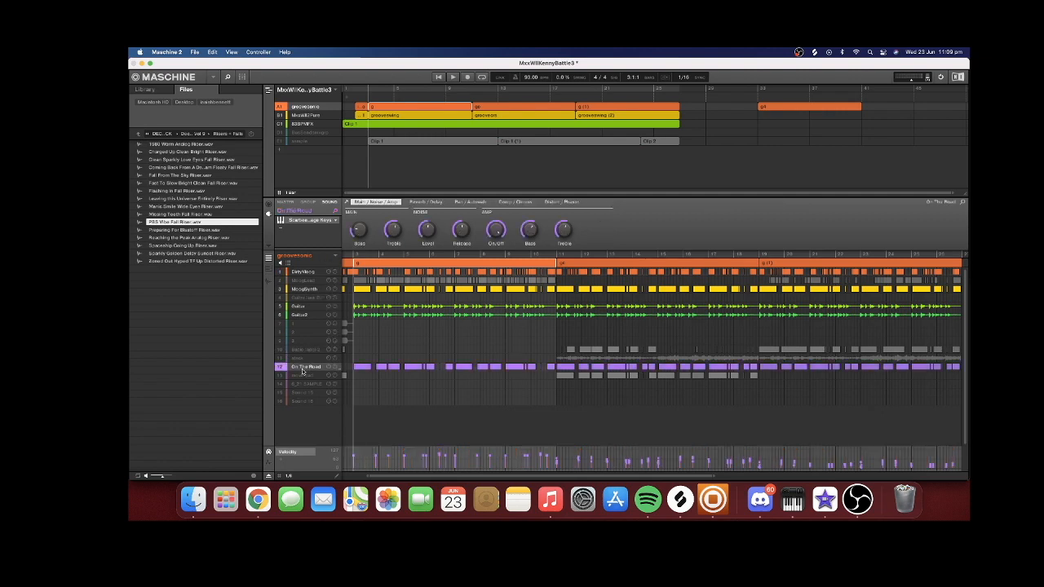
click(304, 290)
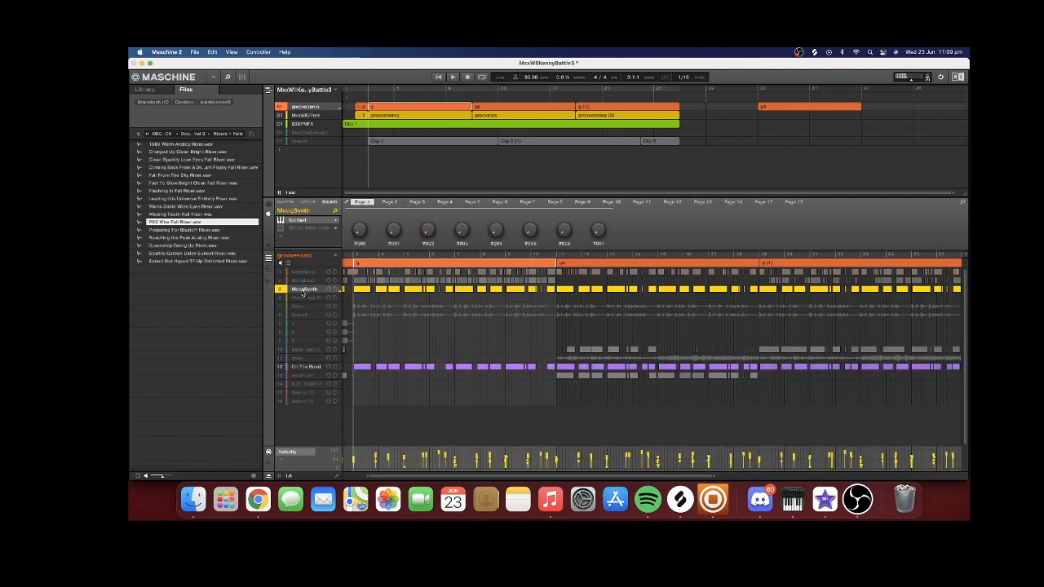
click(309, 368)
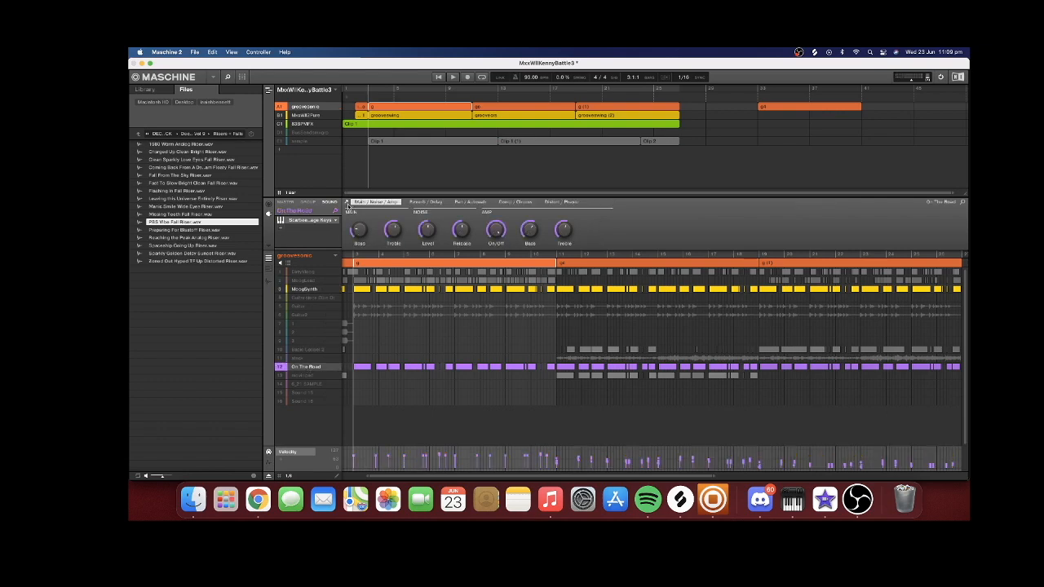
Open the Kontakt instrument of On The Road, show the Scarbee Mark I library it comes from, and close it
click(348, 204)
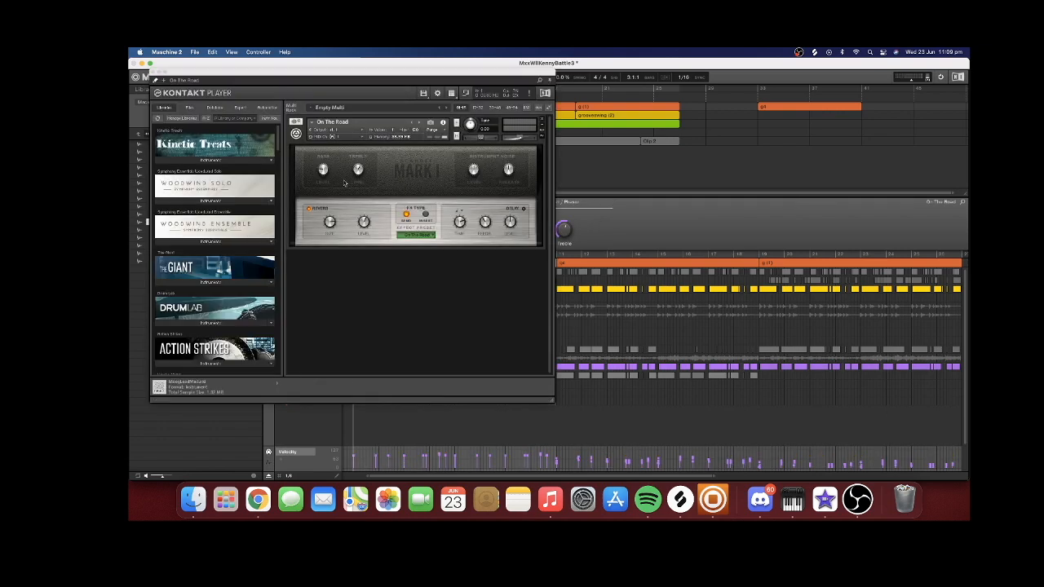
scroll(208, 151, down, 10)
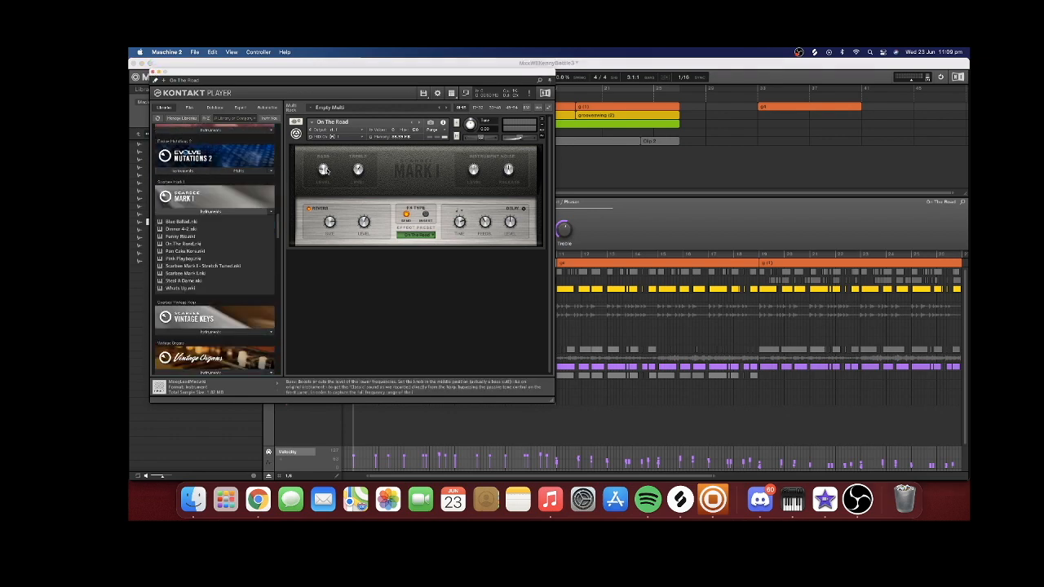
click(153, 73)
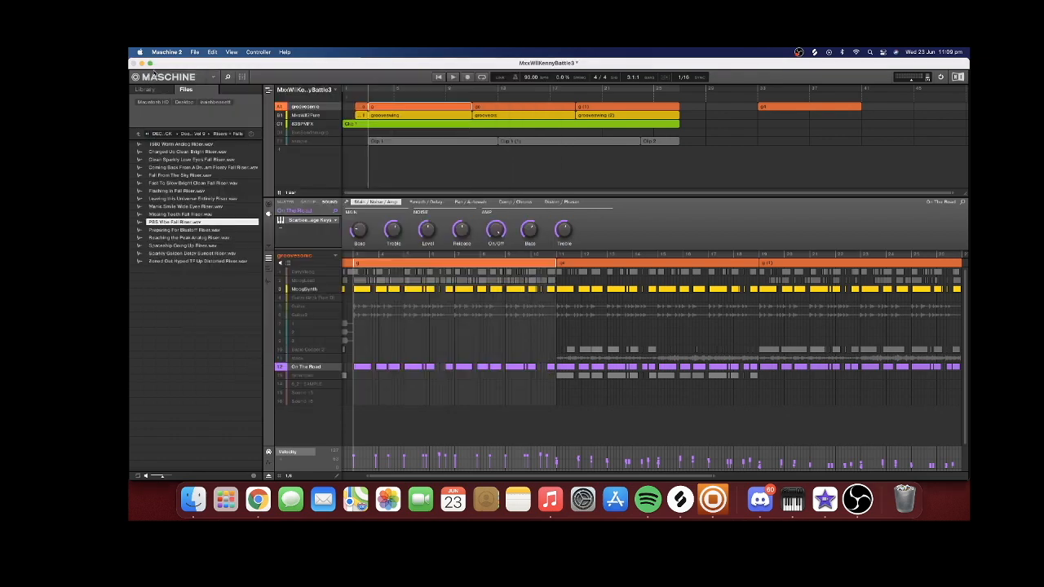
Play On The Road on its own, then bring MoogSynth back in and play both from bar 3
click(278, 289)
click(453, 76)
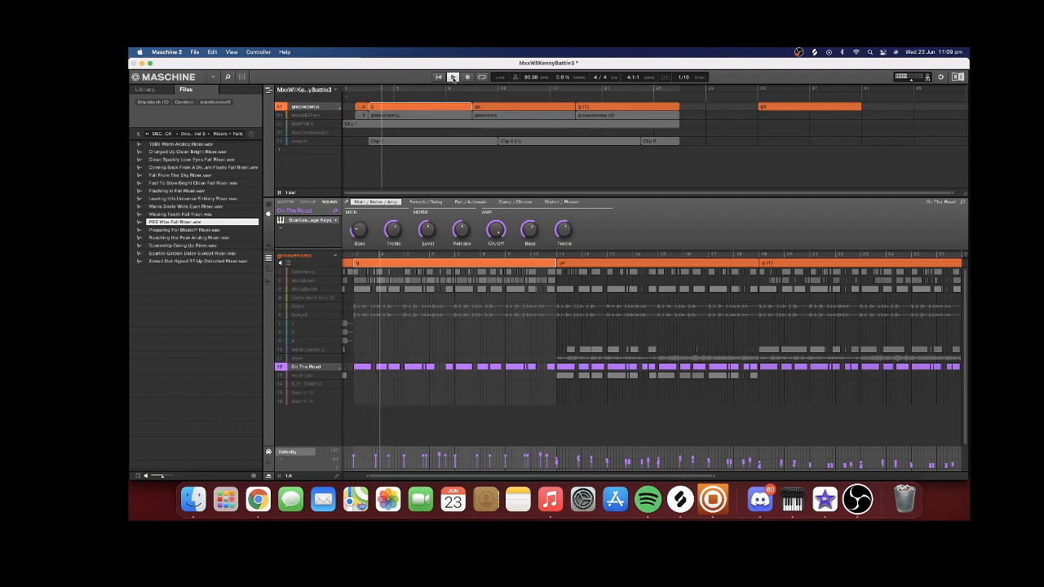
click(285, 290)
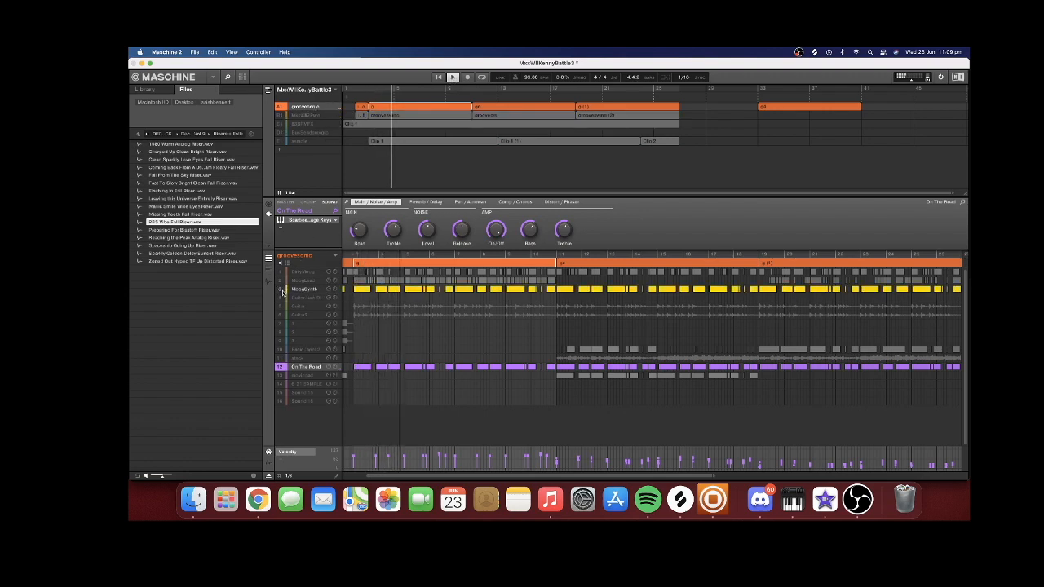
click(361, 264)
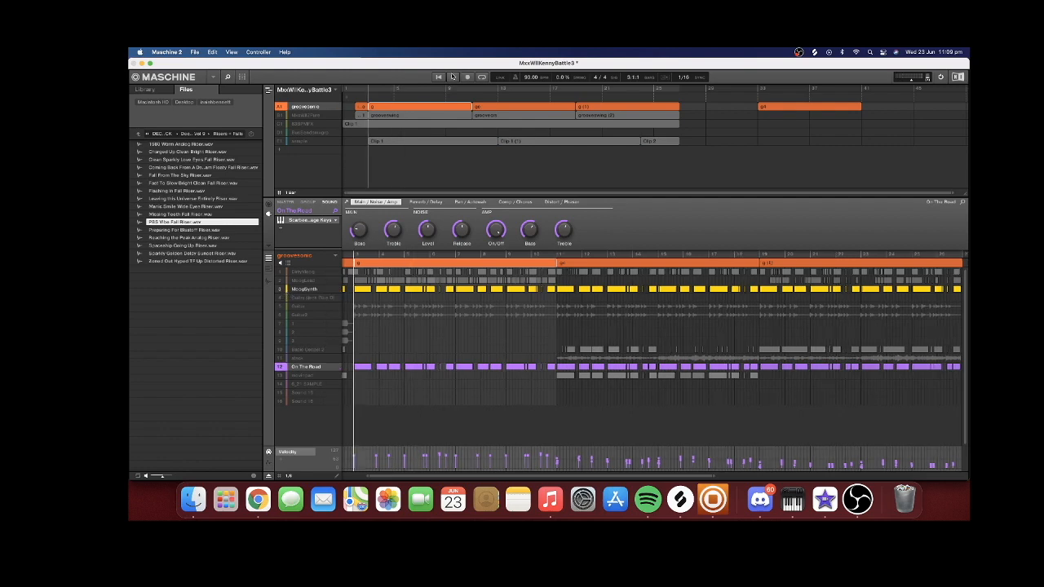
mouse_move(356, 296)
mouse_down()
mouse_move(557, 301)
mouse_move(543, 388)
mouse_move(555, 390)
mouse_up()
Isolate the audio sound in slot 11 with MoogSynth, play it from bar 11, then mute MoogSynth and select the audio sound
click(542, 376)
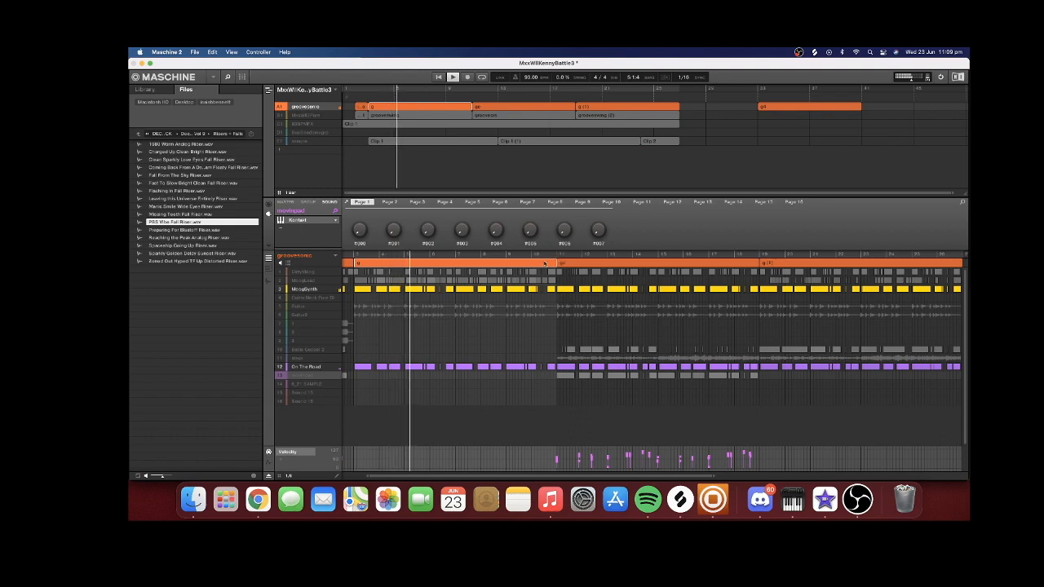
click(558, 255)
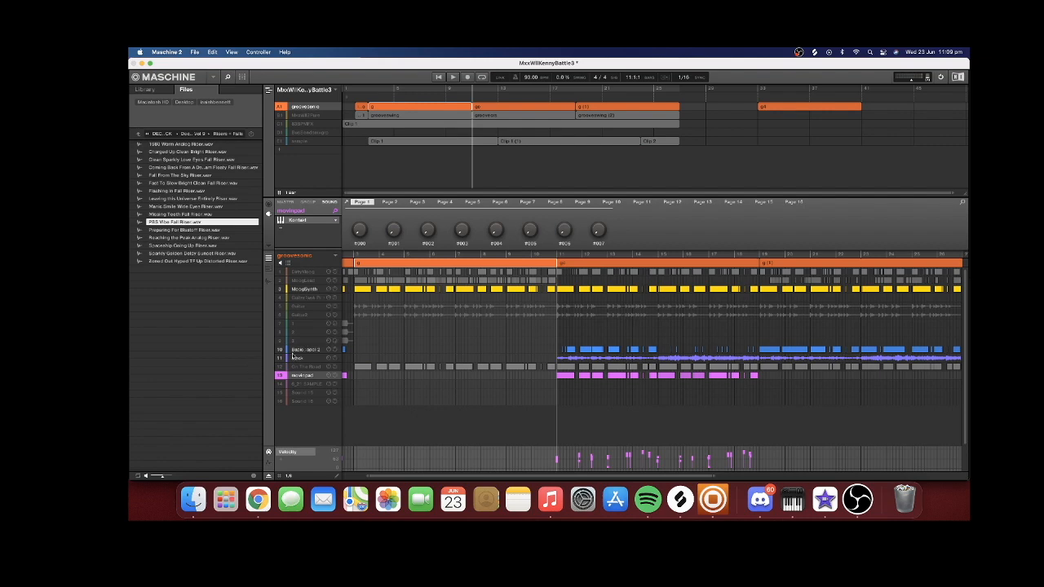
click(280, 350)
click(279, 376)
key(space)
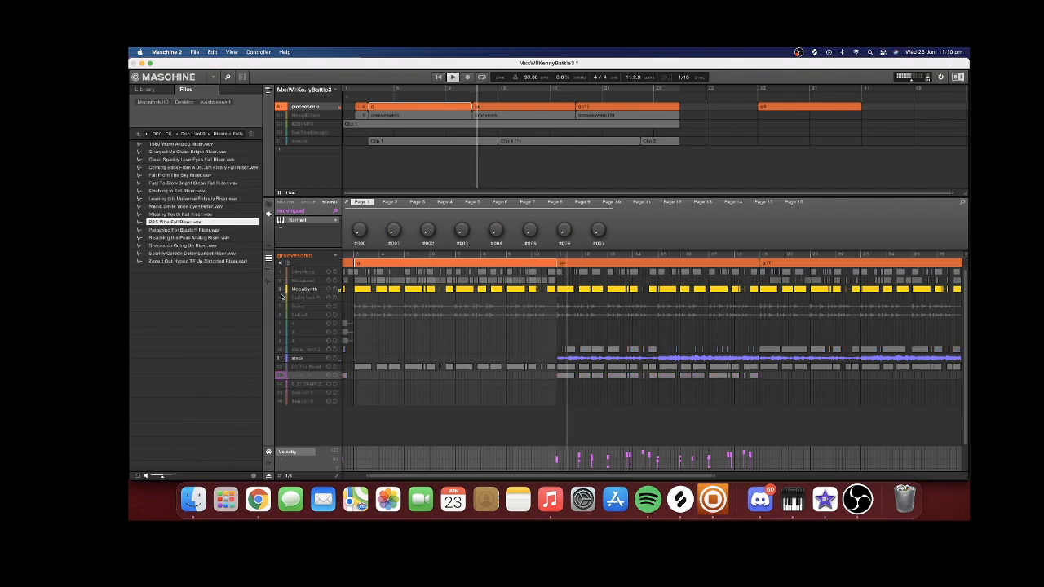
click(281, 290)
click(302, 358)
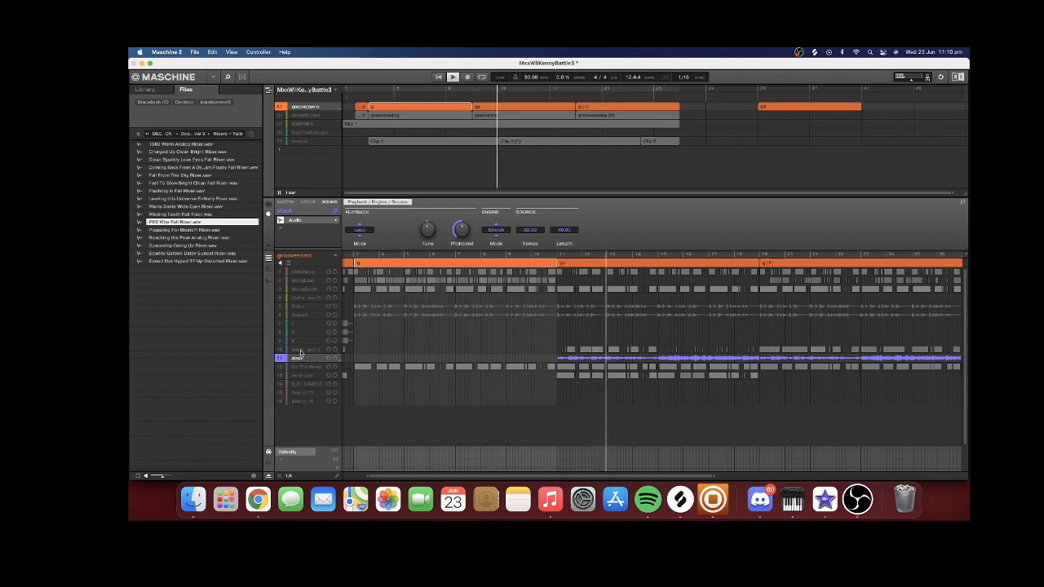
Isolate Basic Gospel 2 with MoogSynth, play both from bar 11, and view the organ's notes in the piano roll
click(300, 350)
key(space)
click(558, 256)
click(281, 289)
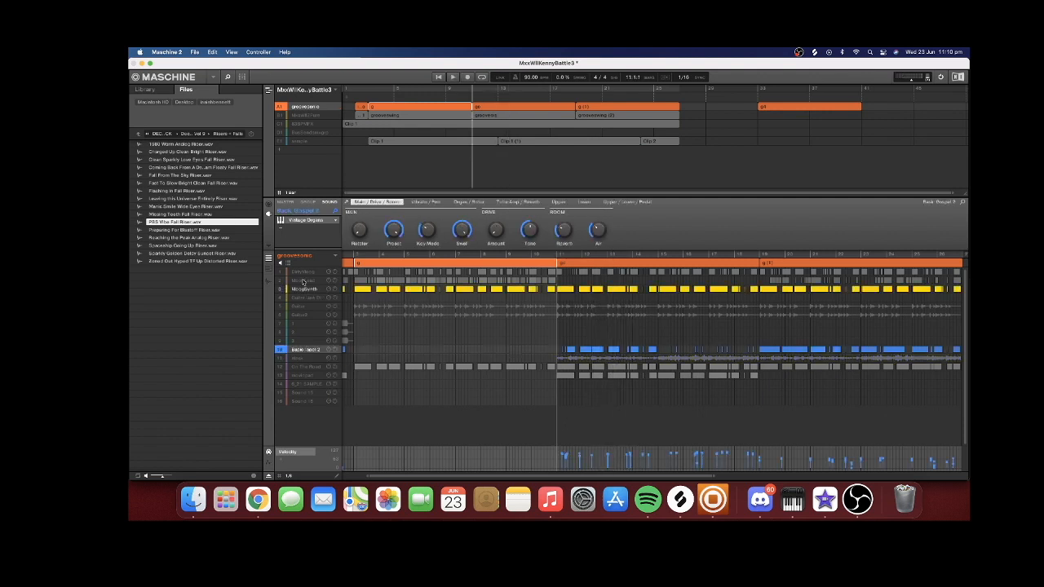
click(454, 77)
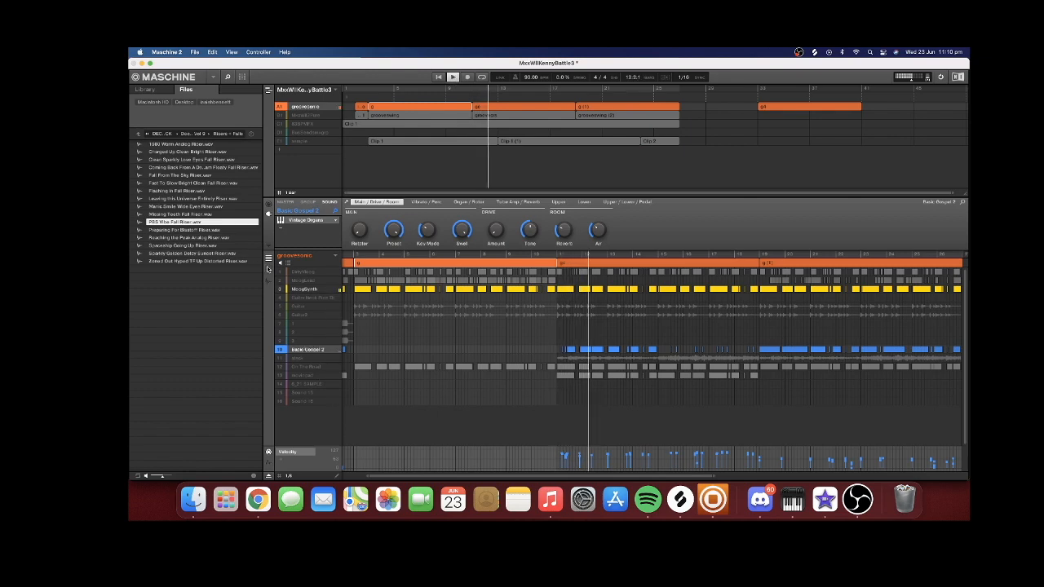
click(269, 267)
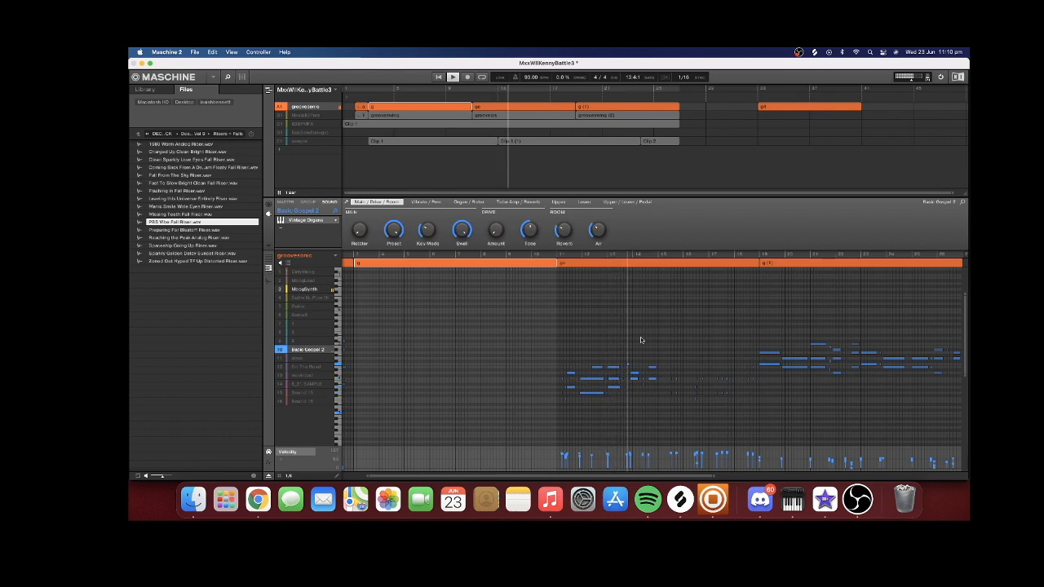
click(269, 258)
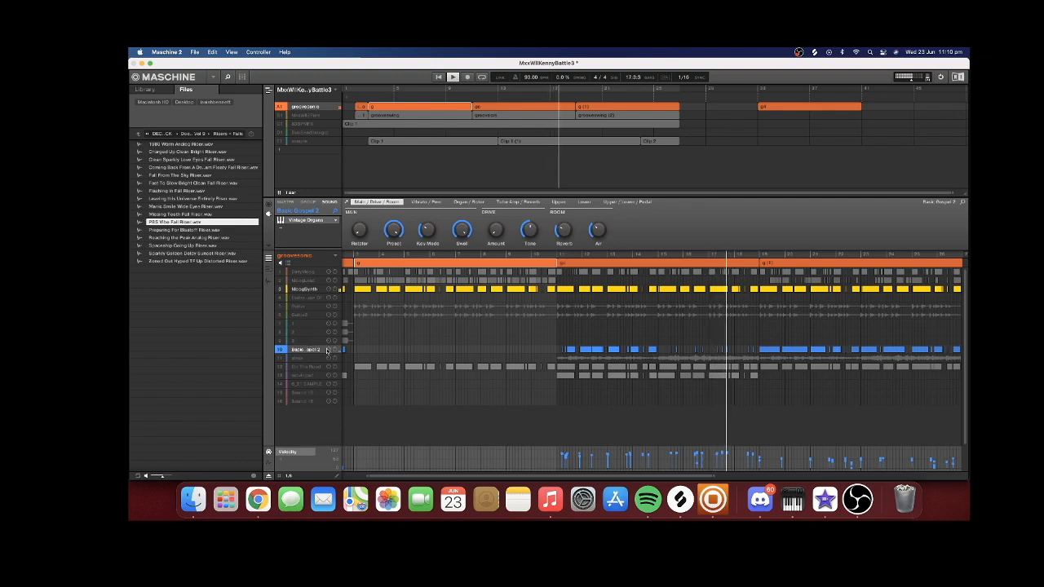
Isolate movingpad at bar 11 and open its Kontakt instrument to show the MOOG POLY SOUND SOFTER sample mapping
click(328, 366)
click(329, 358)
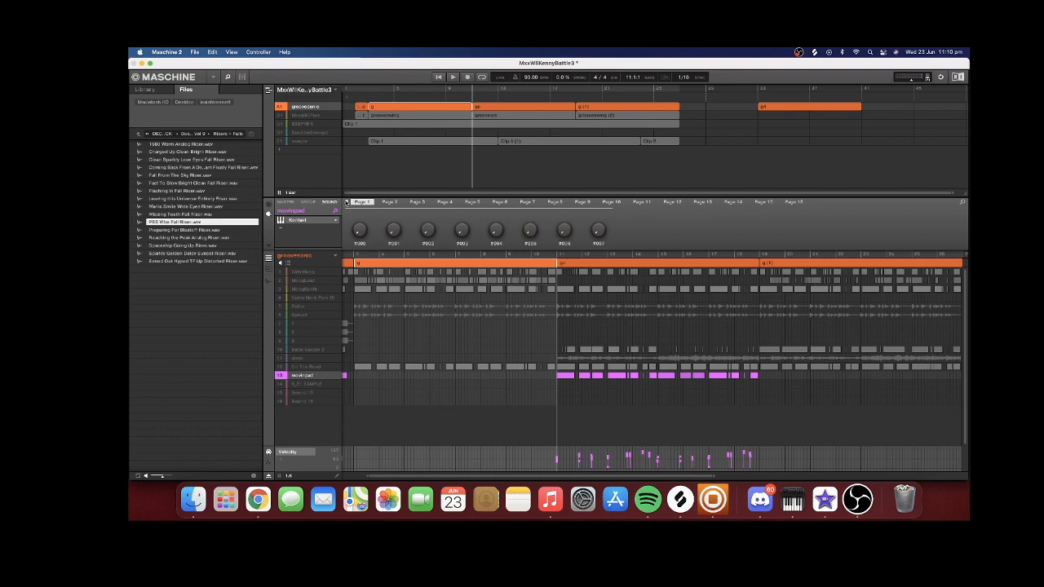
click(346, 202)
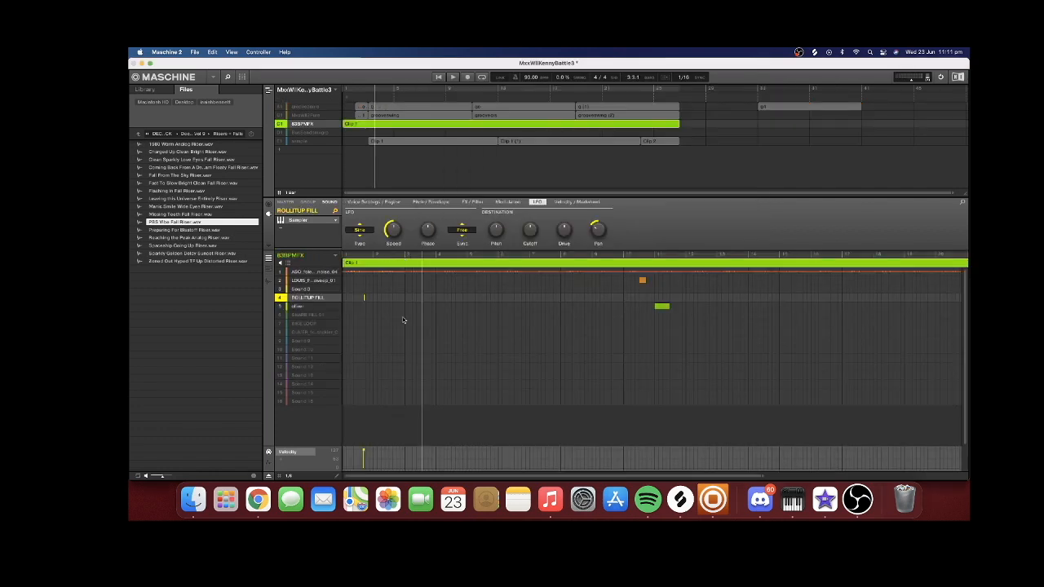
Examine the FX group's sounds, including the LOUIS sweep, the OLIVER arpeggio sample's waveform and the oliver sound
drag(763, 477, 659, 475)
click(306, 280)
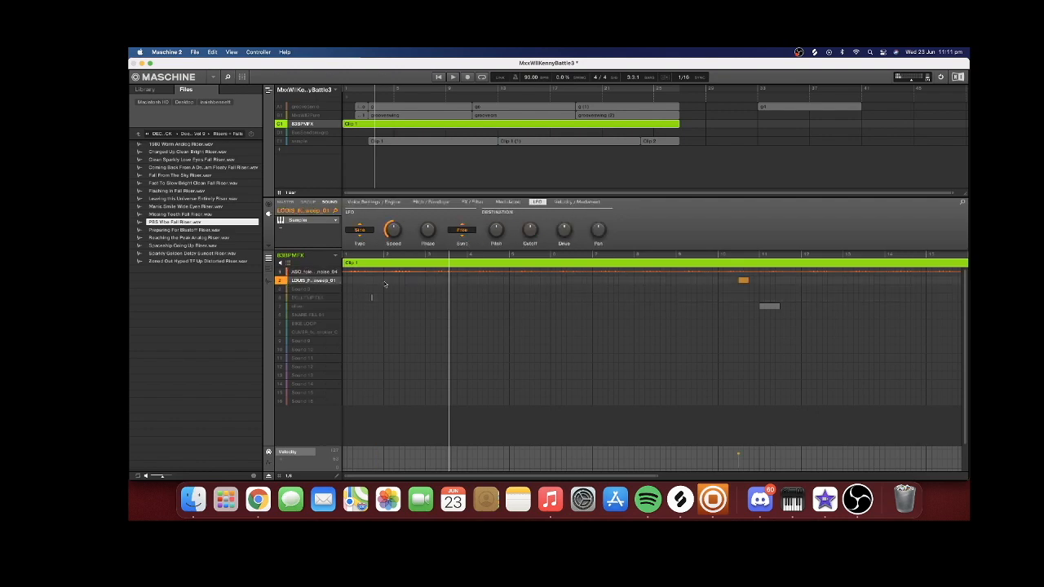
click(268, 281)
click(268, 280)
click(300, 333)
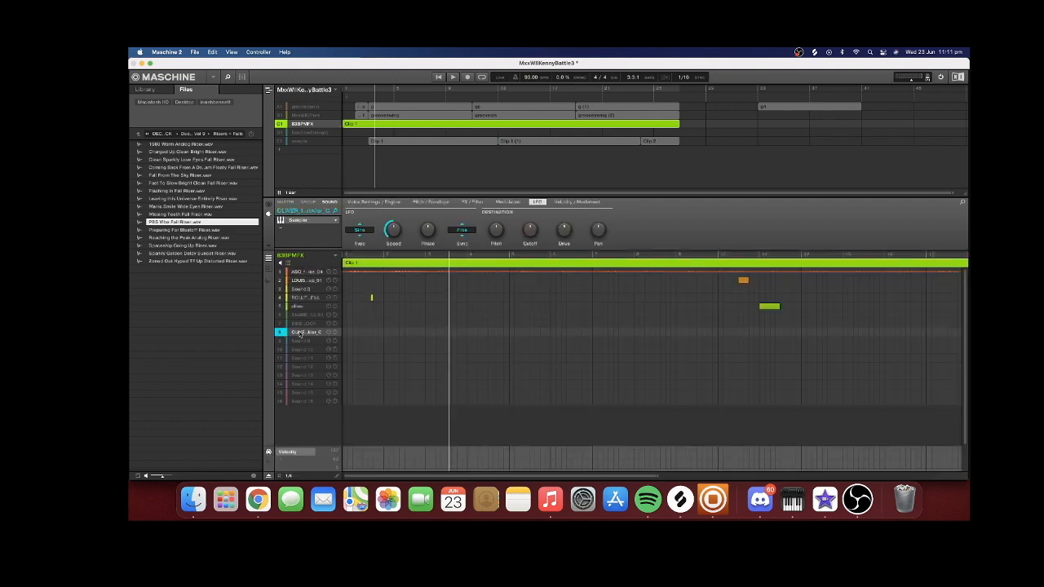
click(268, 280)
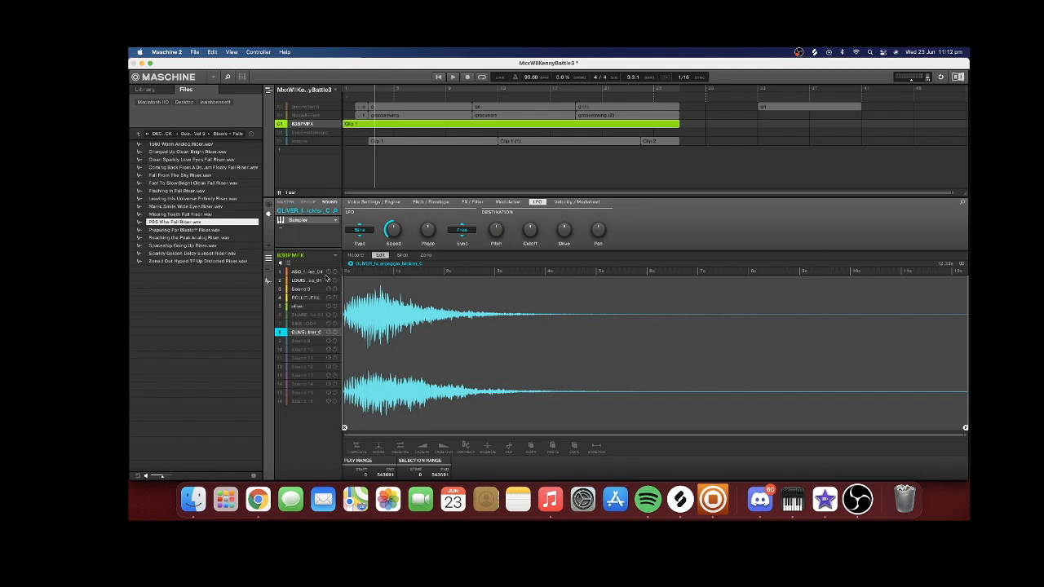
click(268, 281)
click(306, 307)
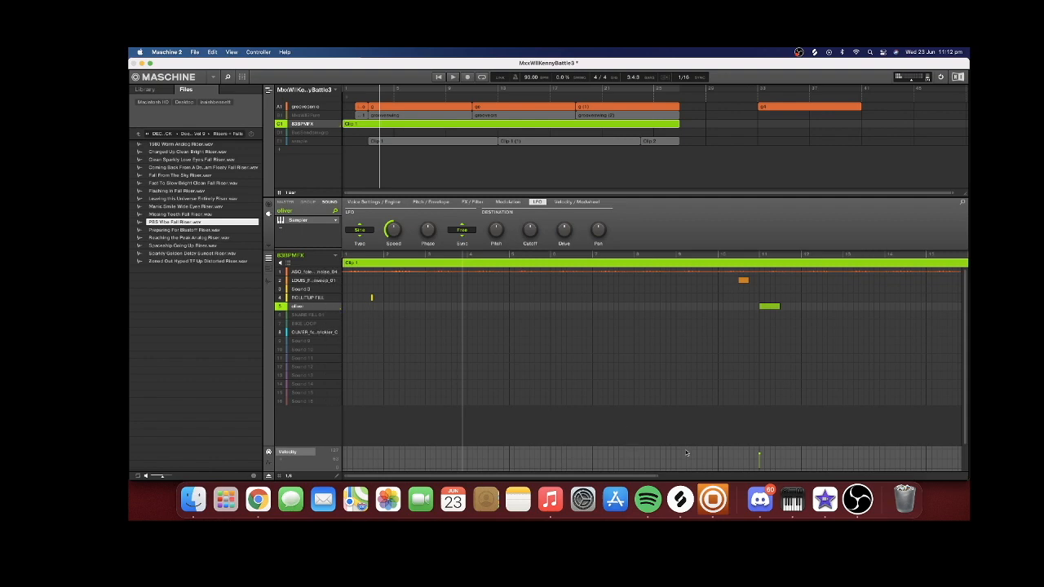
Unmute all the groups, show groovesonic, and set the playback position to bar 2
drag(658, 475, 810, 463)
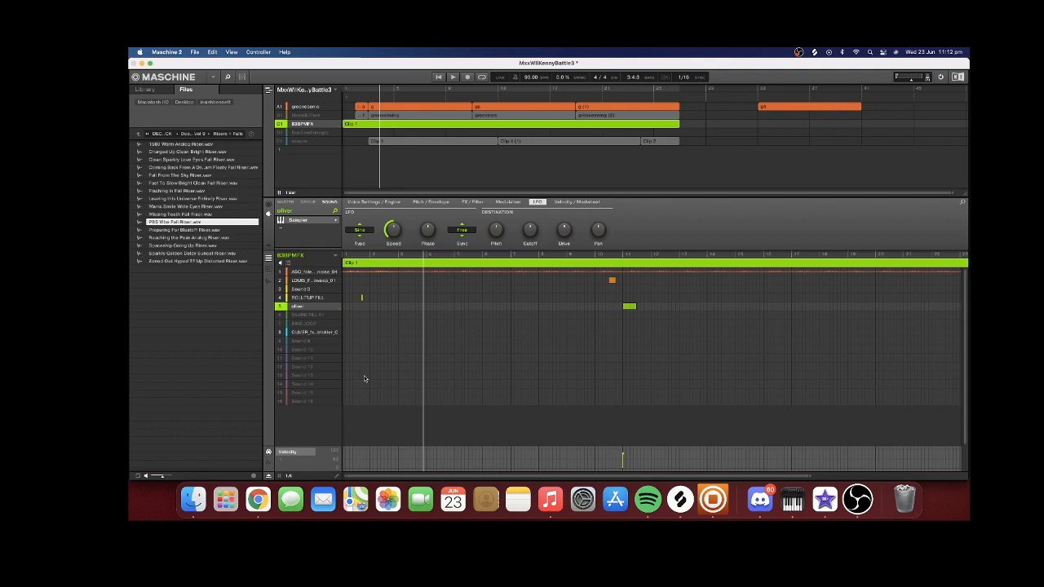
drag(281, 115, 286, 141)
click(282, 123)
click(296, 107)
click(356, 89)
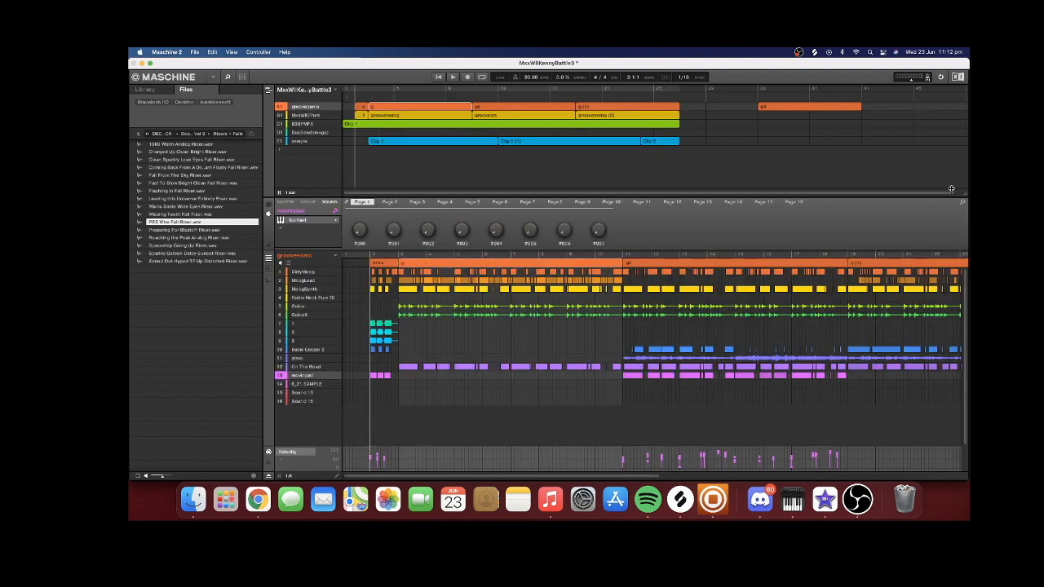
Isolate DirtyMoog in groovesonic, mute the MxxWill2Pure and FX groups, and show DirtyMoog's notes in the piano roll
right_click(280, 271)
click(280, 116)
click(280, 124)
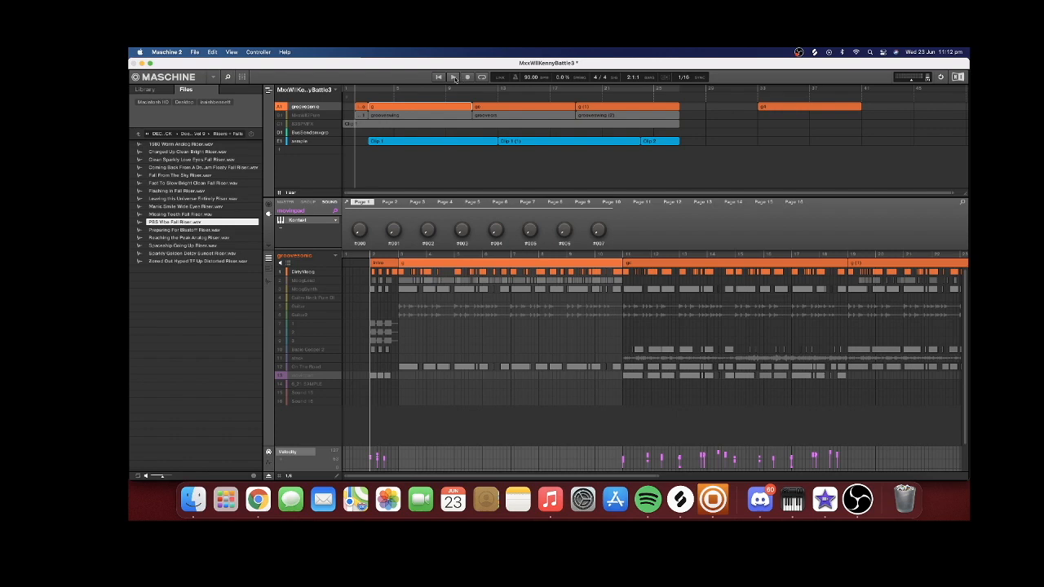
click(308, 275)
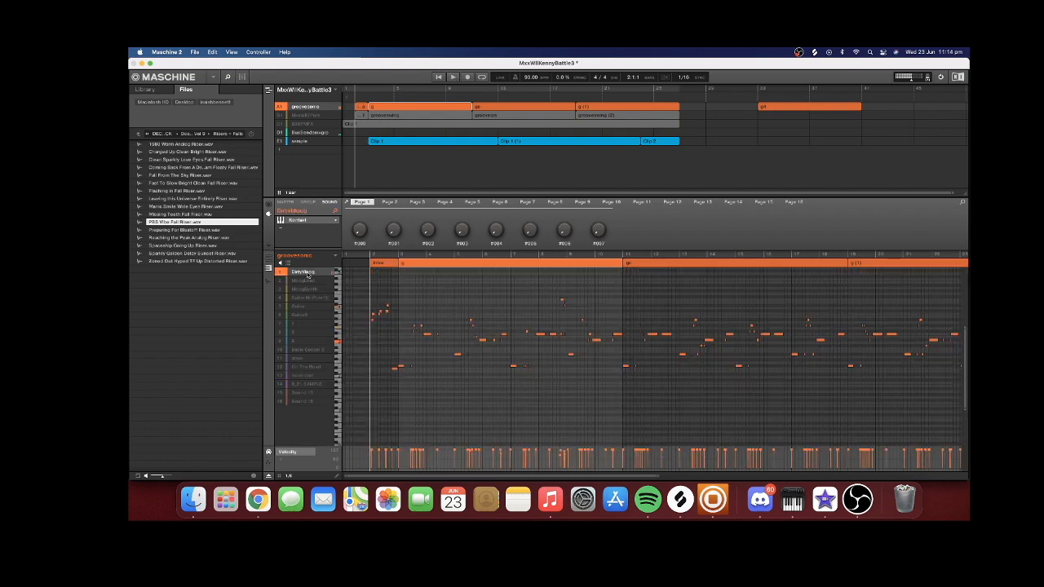
Bring MoogSynth in alongside DirtyMoog from bar 2, select MoogSynth's intro chord notes, and play the intro
click(280, 280)
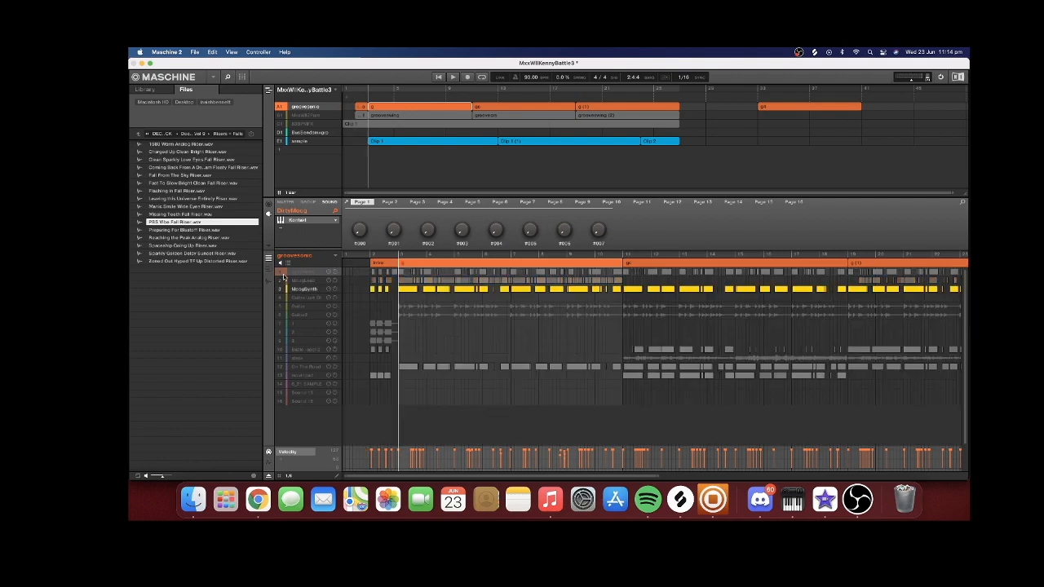
click(280, 273)
click(374, 257)
click(302, 290)
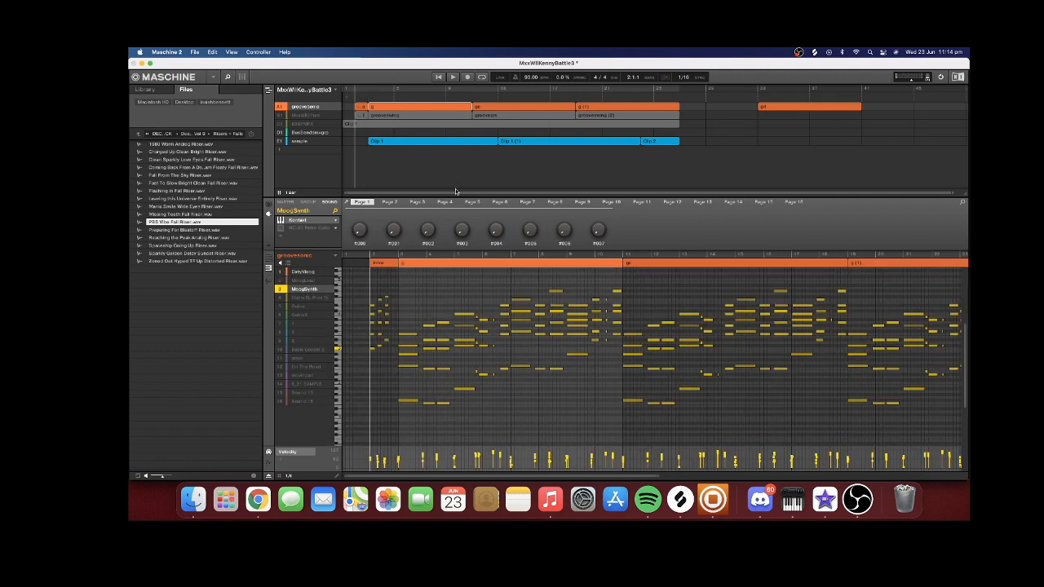
drag(391, 283, 366, 356)
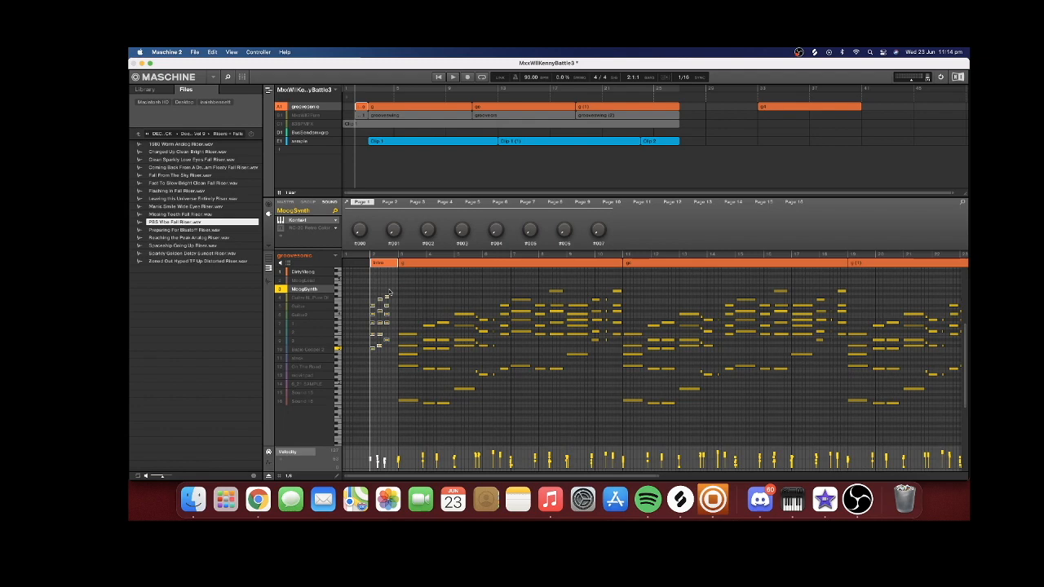
drag(409, 255, 486, 372)
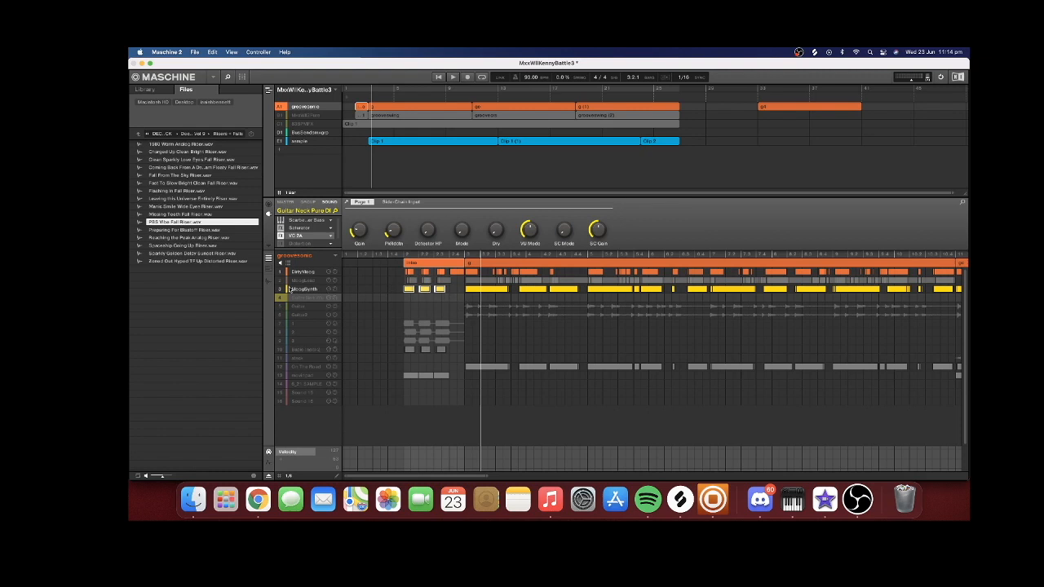
Unmute audio sounds 1, 2 and 3 in groovesonic and play them with MoogLead from the start of the intro
click(280, 323)
shift+click(282, 340)
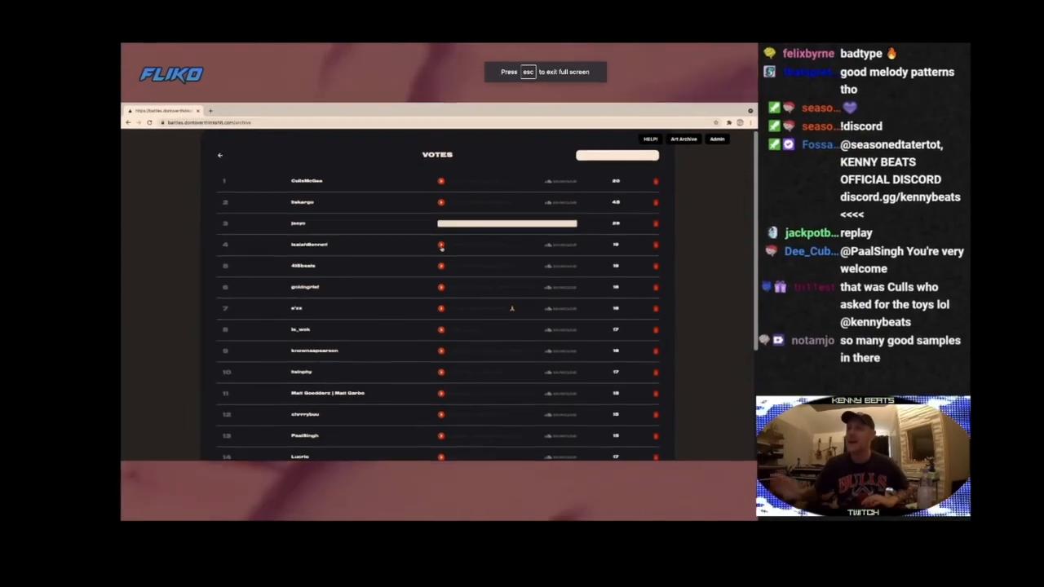
click(440, 244)
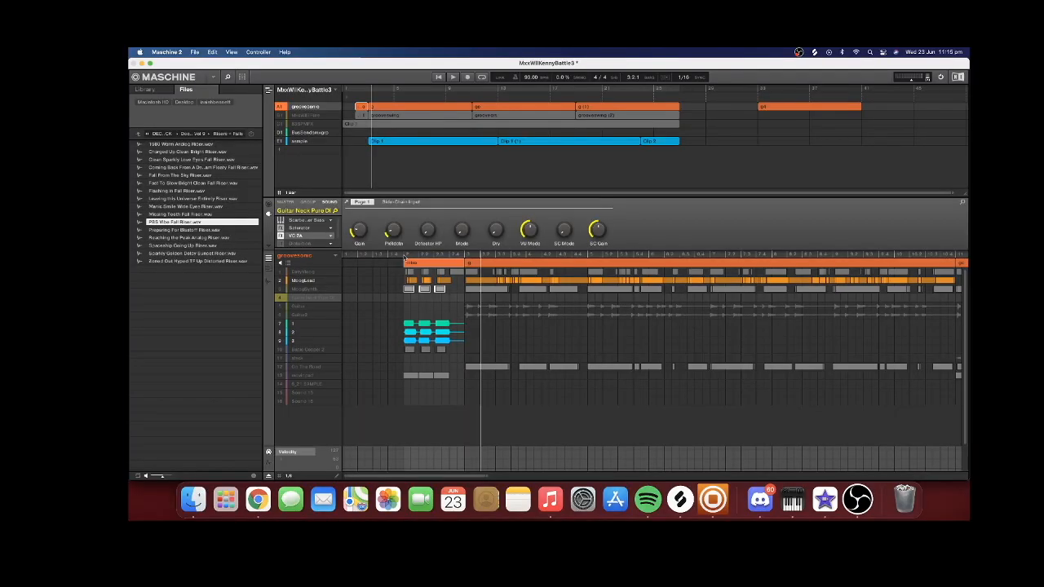
click(412, 326)
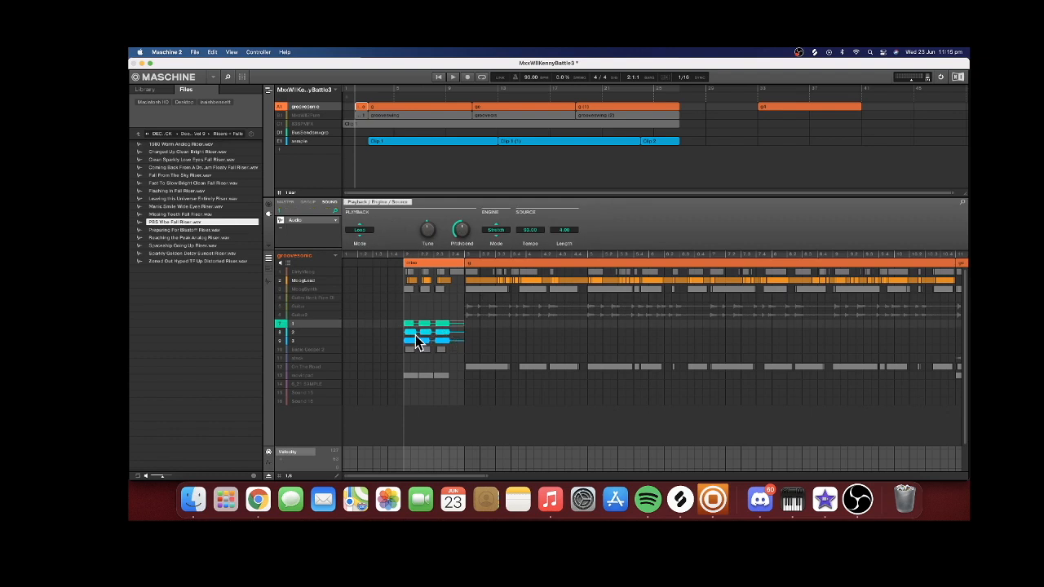
click(457, 283)
key(space)
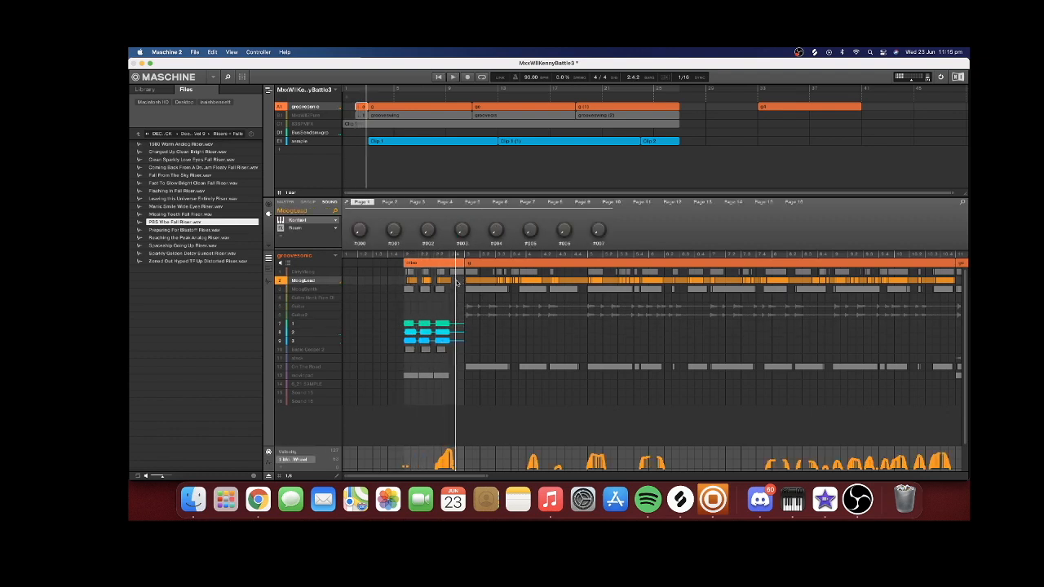
Select audio sounds 1, 2 and 3 and MoogLead in turn to compare them, then return to the start of the intro
click(317, 342)
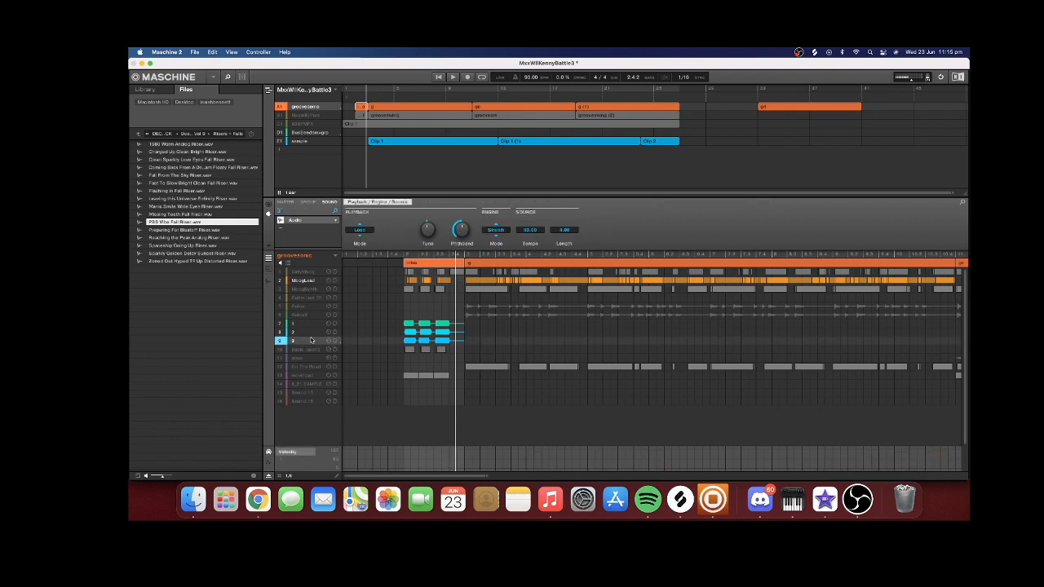
click(309, 333)
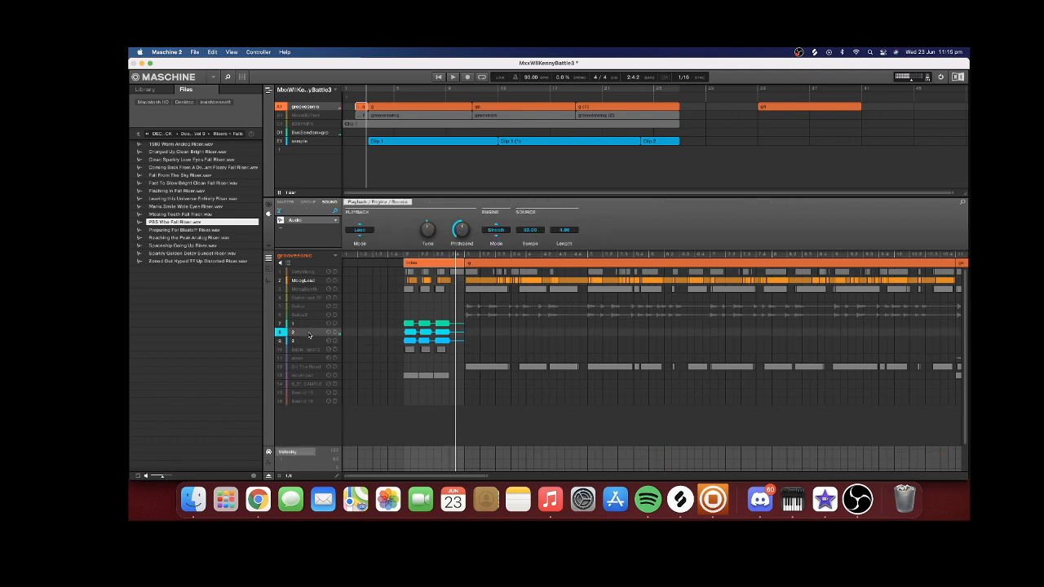
click(309, 282)
click(307, 324)
click(304, 332)
click(301, 342)
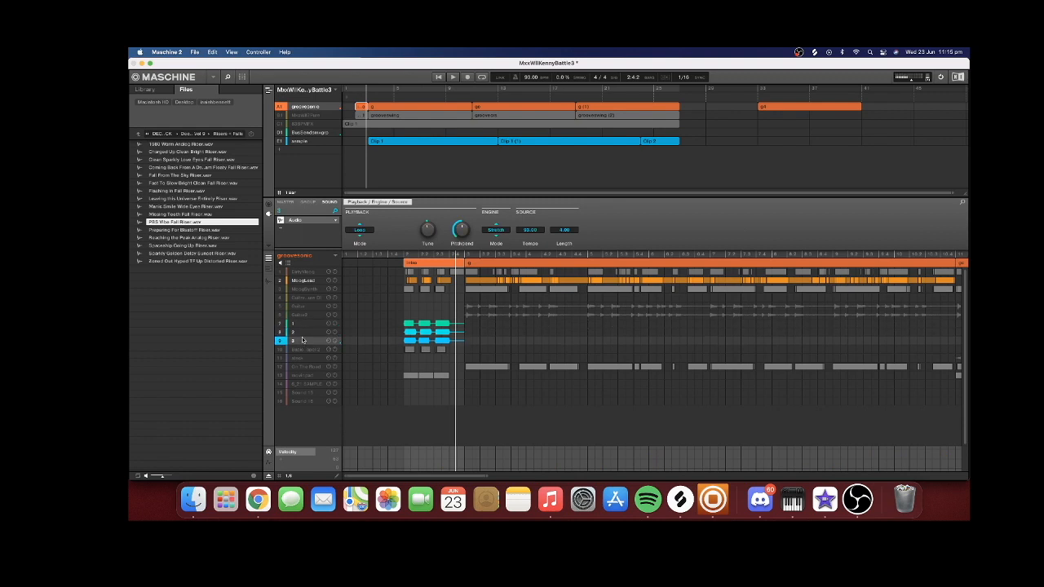
click(306, 282)
click(414, 264)
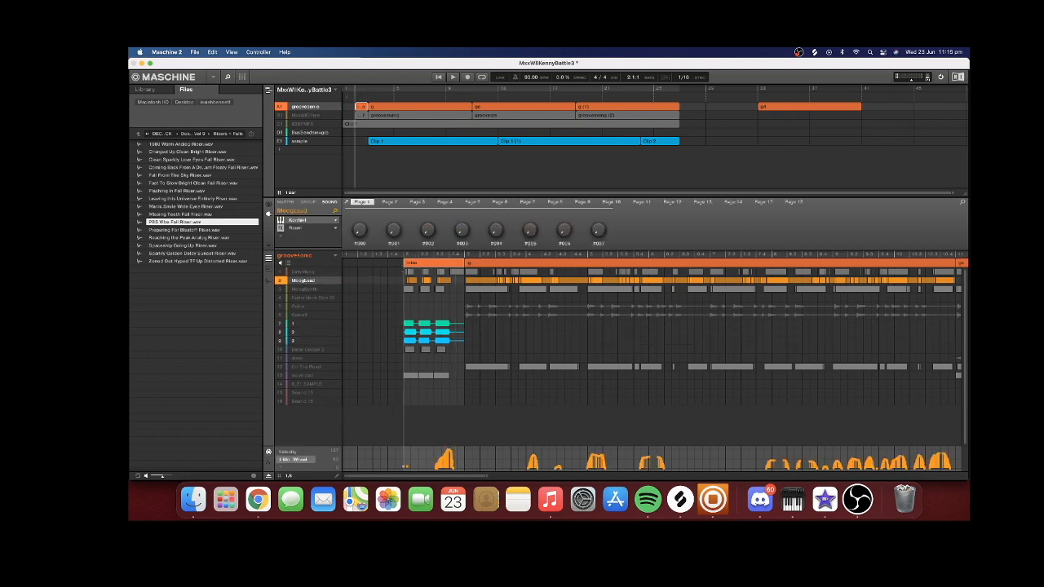
Bring Basic Gospel 2 in with MoogLead, mute sounds 1, 2 and 3, play the intro, and select Basic Gospel 2
click(454, 77)
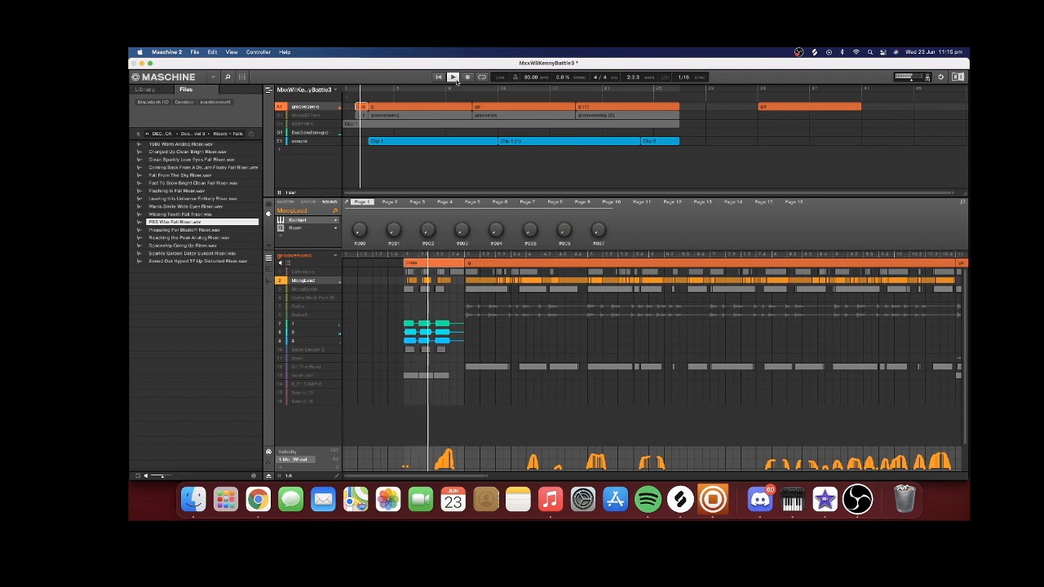
click(279, 350)
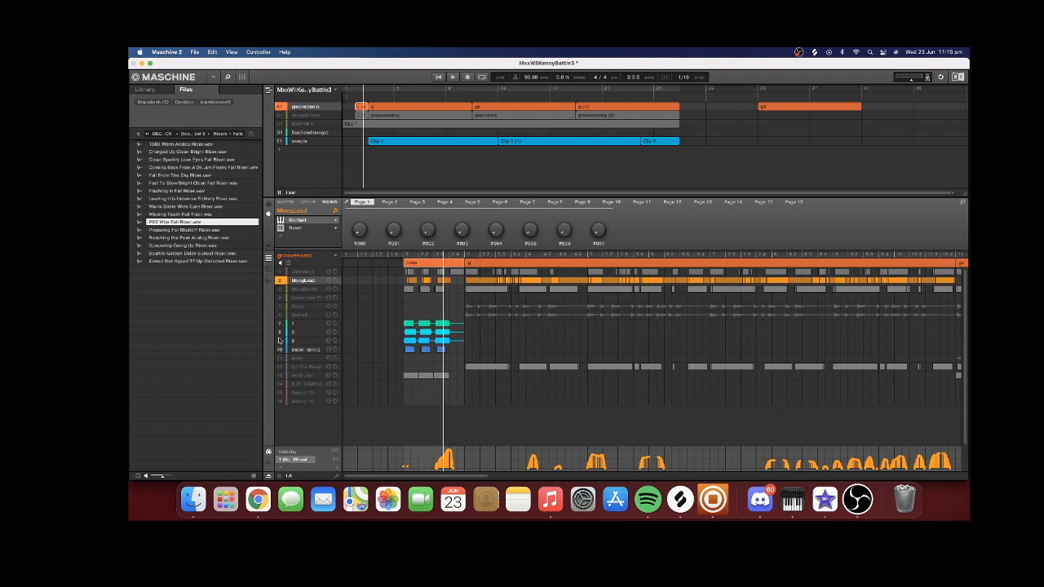
click(454, 78)
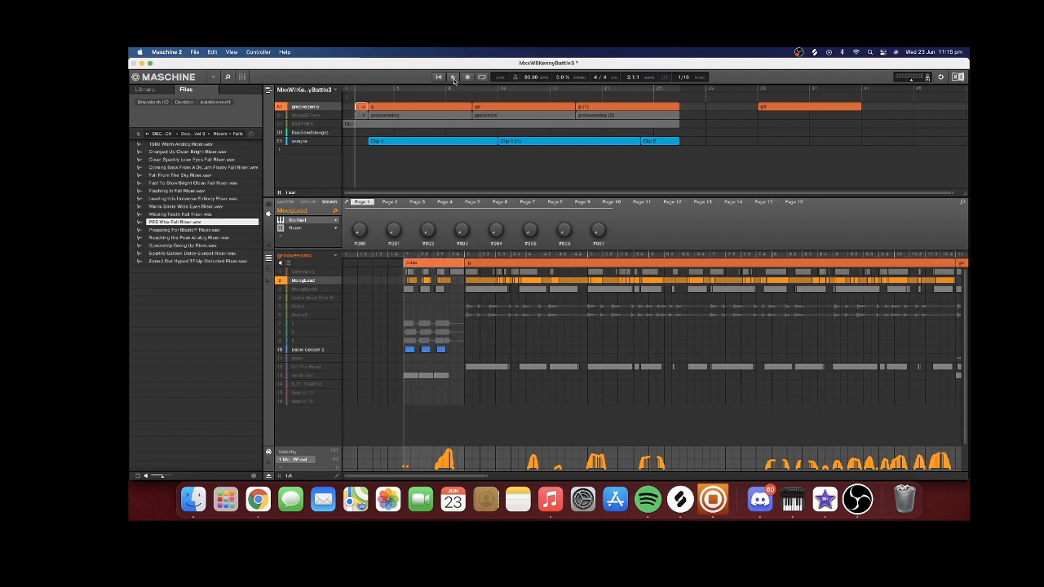
click(454, 78)
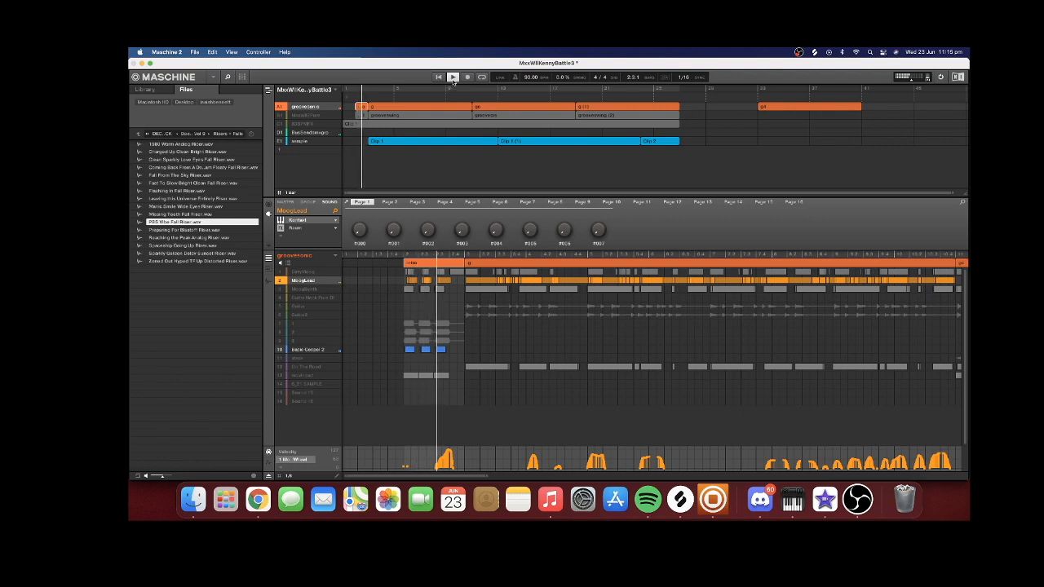
click(424, 365)
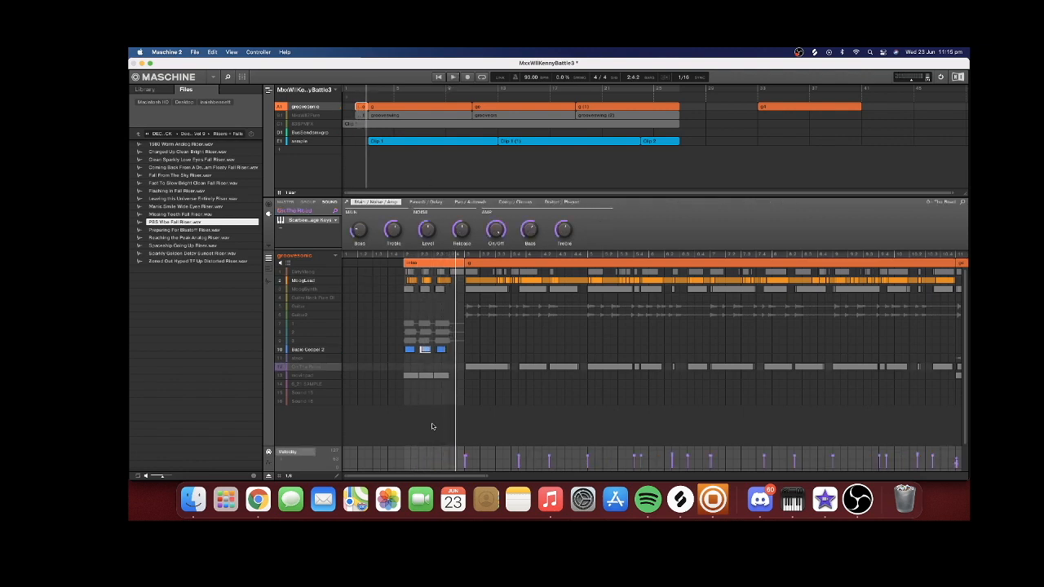
click(457, 351)
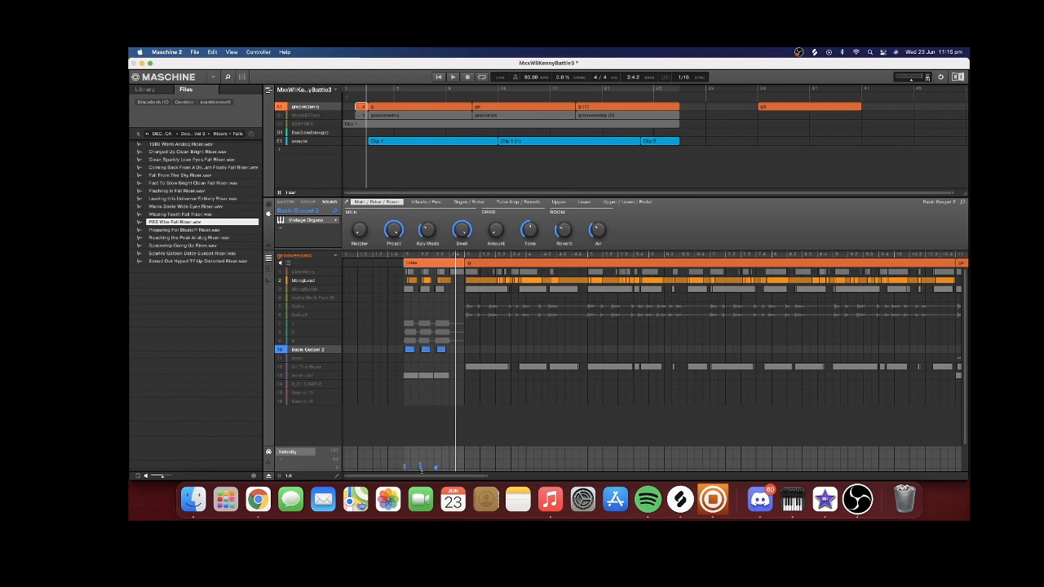
Unmute the pad sound in slot 13 of groovesonic and play it with MoogLead and Basic Gospel 2 in the intro
click(284, 375)
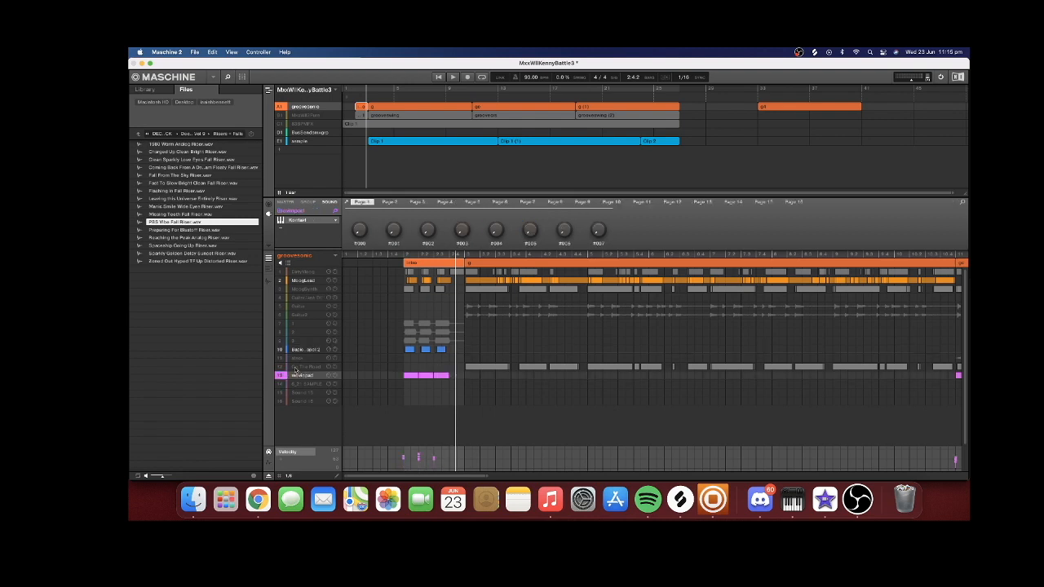
click(402, 258)
click(455, 77)
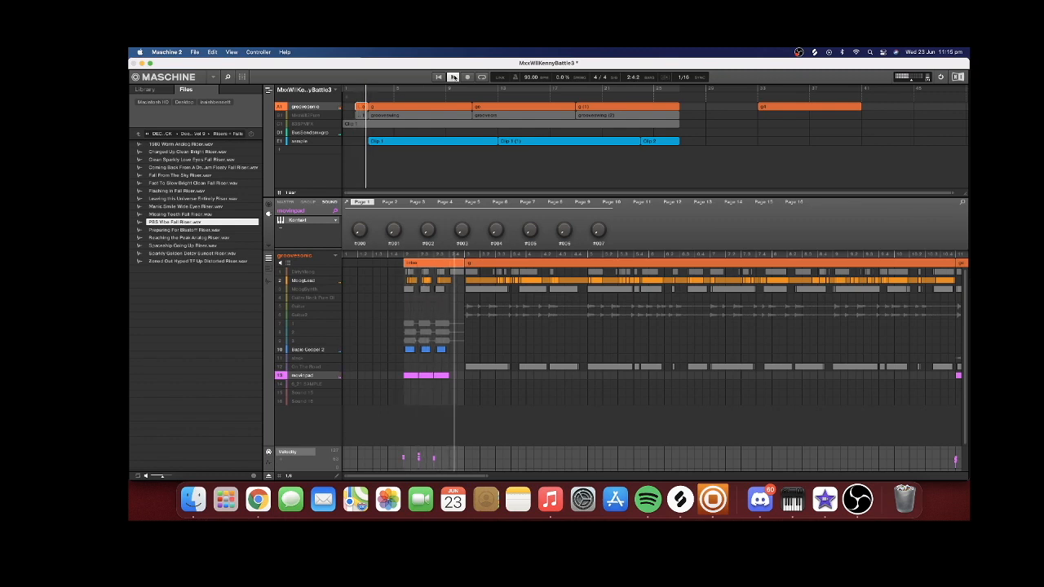
click(415, 385)
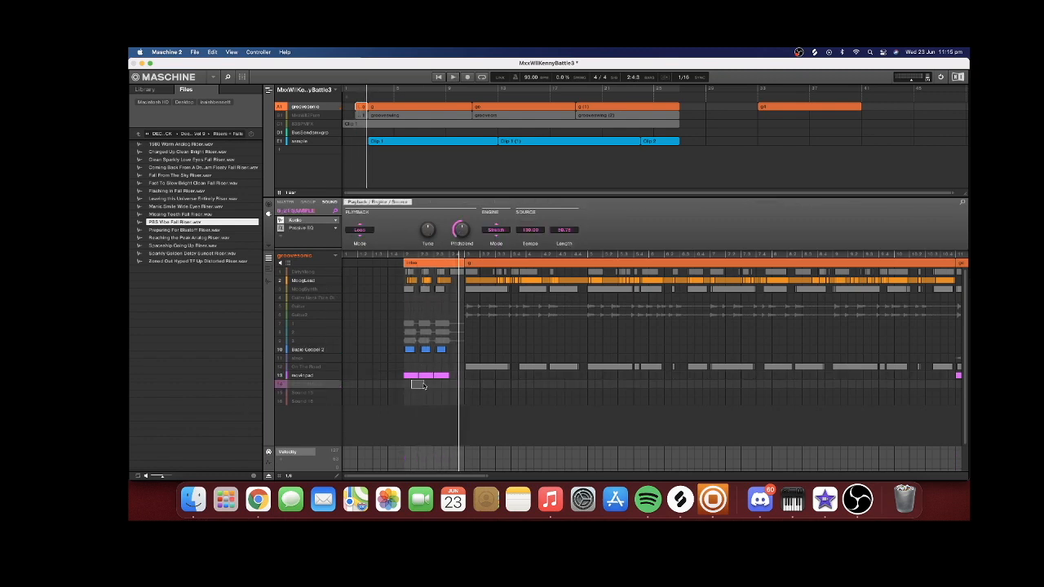
Unmute the MxxWill2Pure group and audition RELAX Open Hat, the kick in slot 1 and THINGS U DO KICK
click(290, 116)
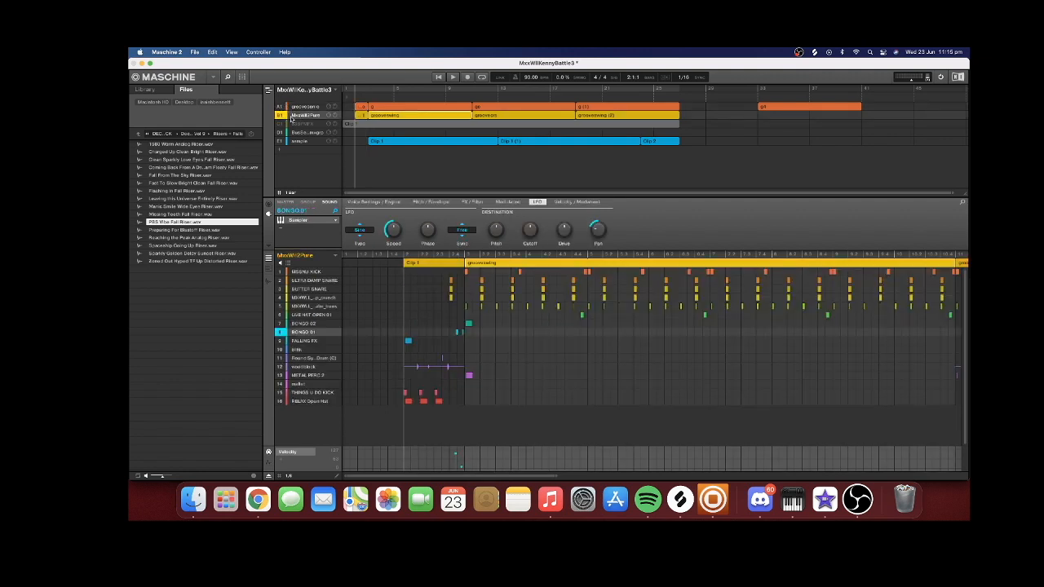
click(301, 402)
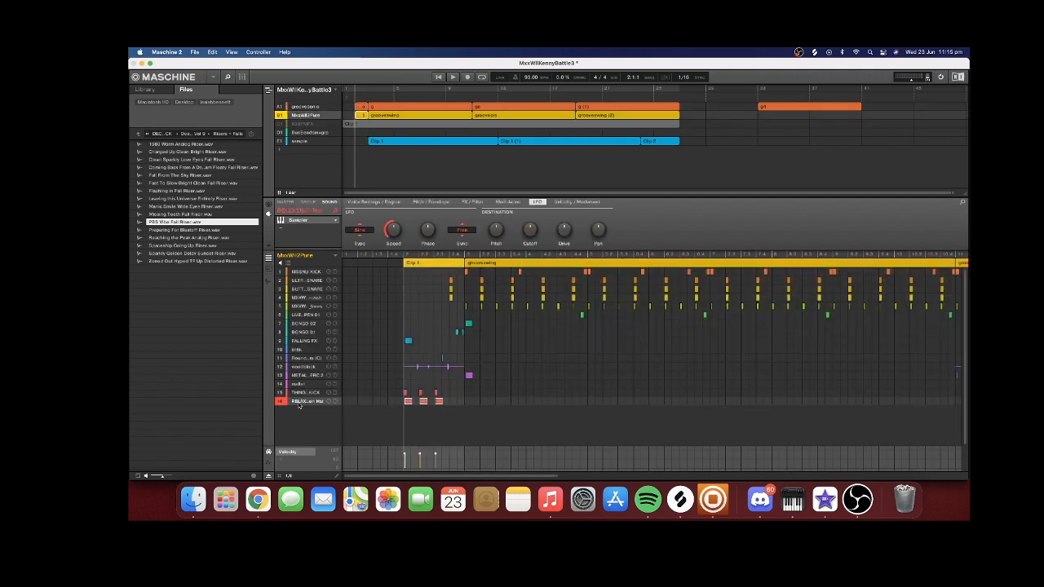
click(305, 273)
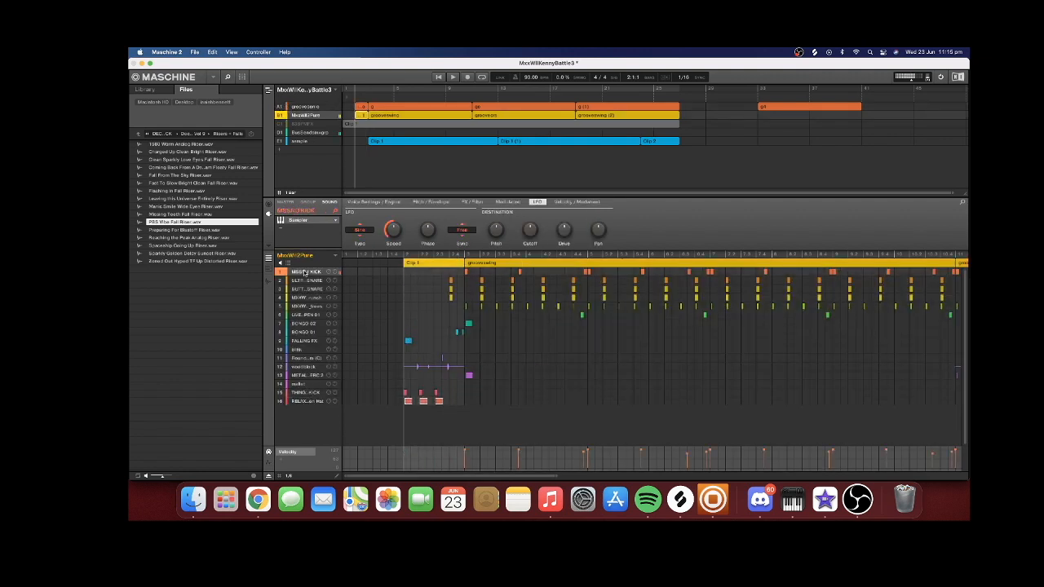
click(309, 394)
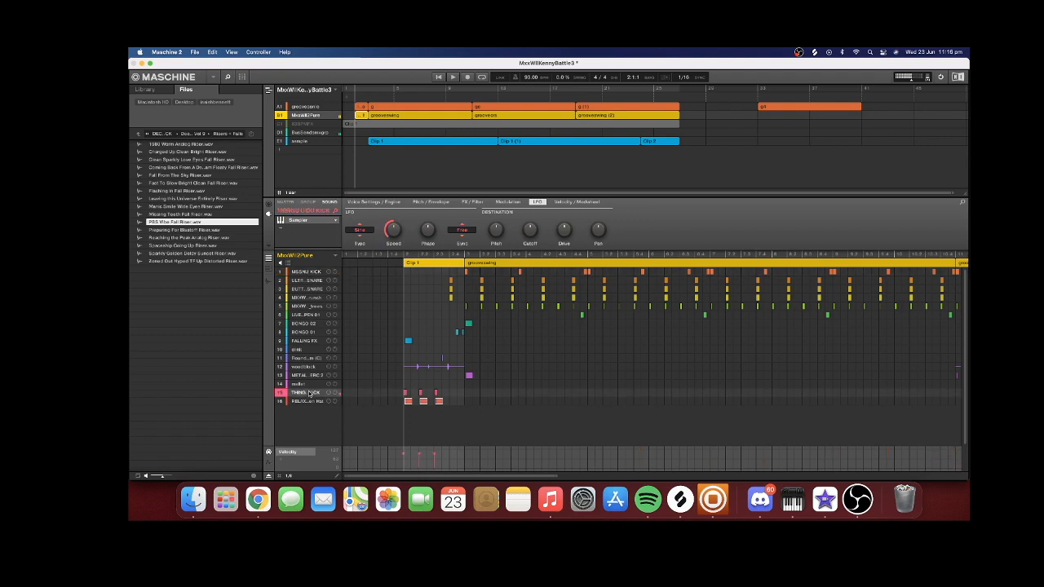
click(448, 394)
click(295, 401)
click(302, 393)
Select FALLING FX and examine its pitch and envelope settings, sample waveform and LFO settings
click(305, 341)
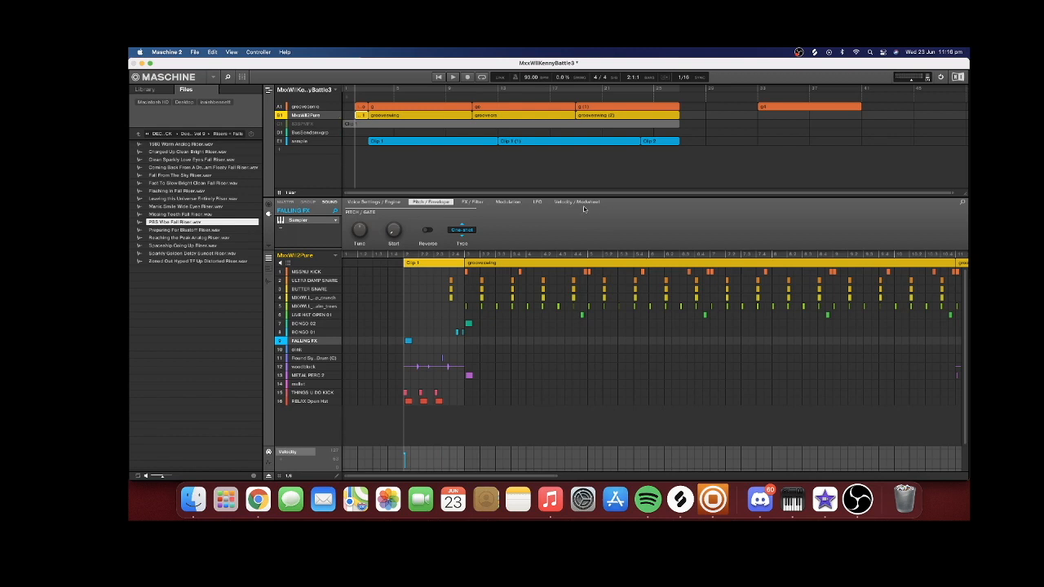
click(540, 203)
click(432, 202)
click(269, 282)
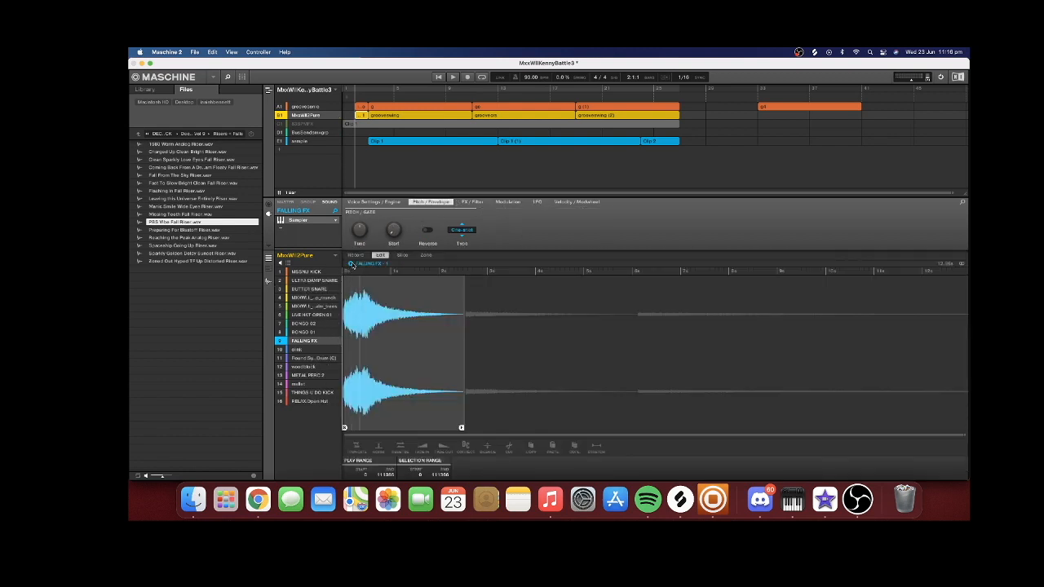
click(269, 282)
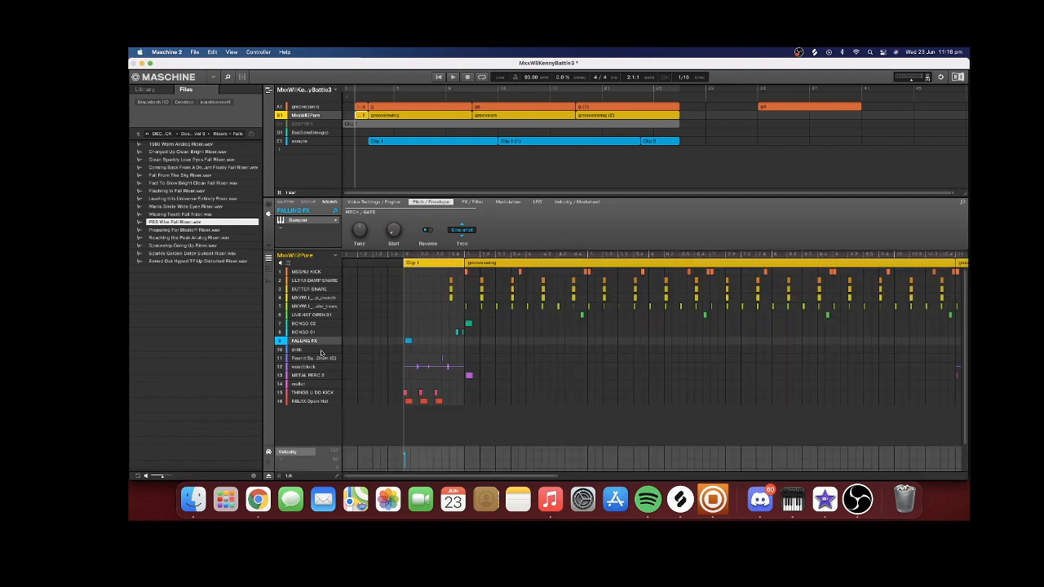
click(538, 202)
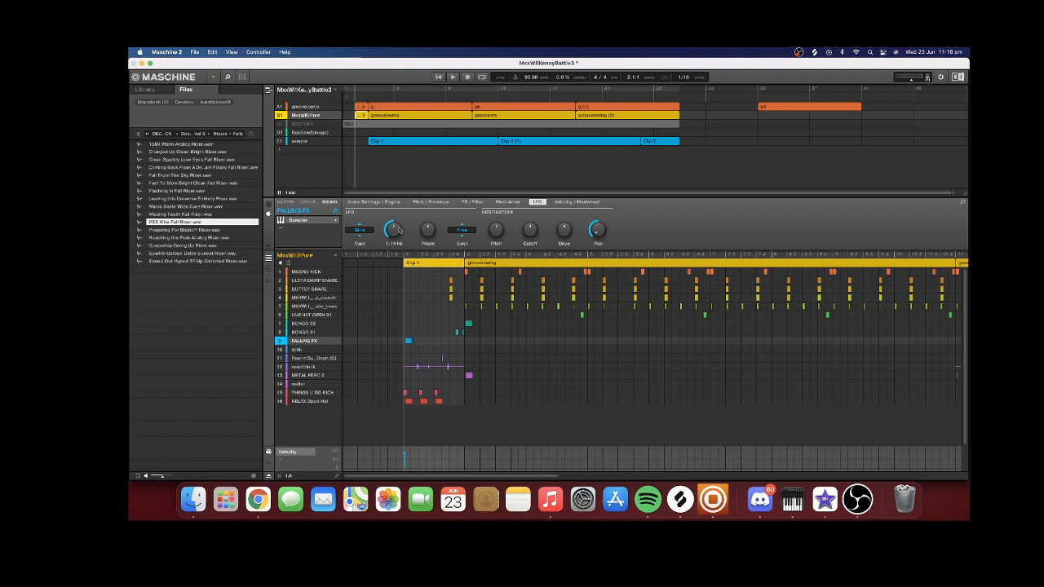
Play the intro drums with groovesonic muted, then unmute groovesonic and the FX group and select ROLLITUP FILL
click(453, 77)
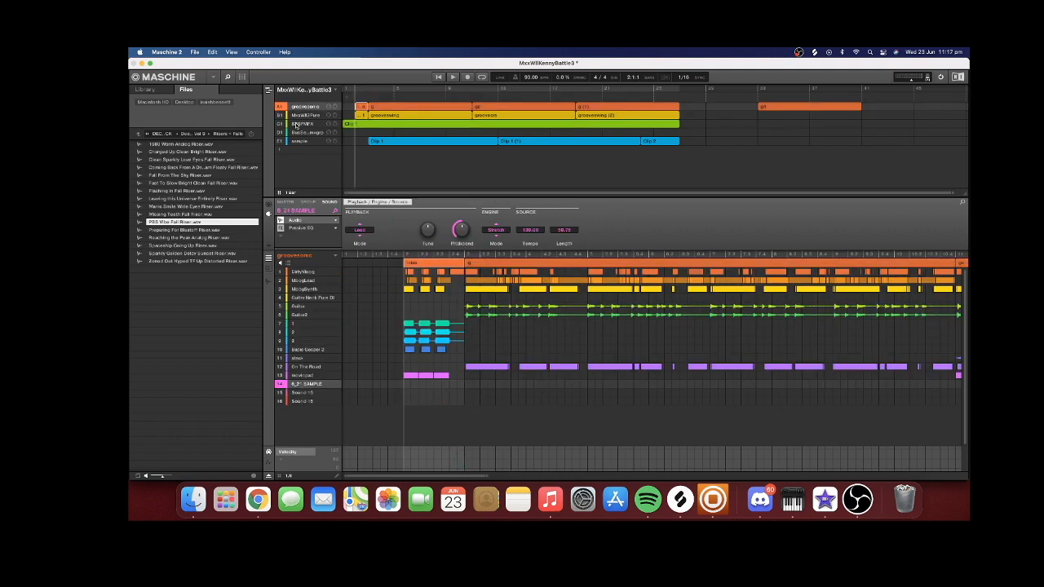
click(296, 125)
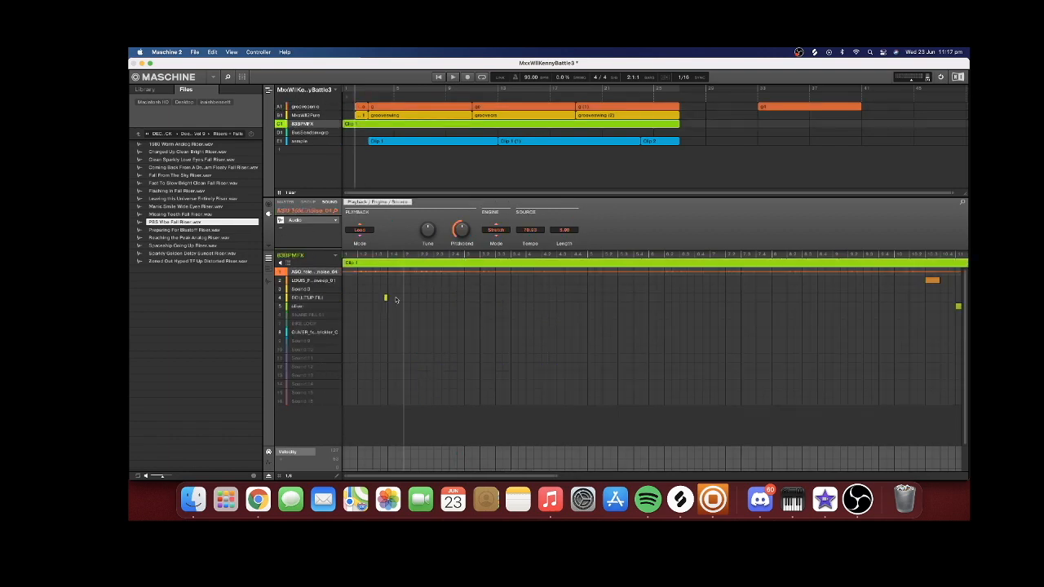
click(310, 298)
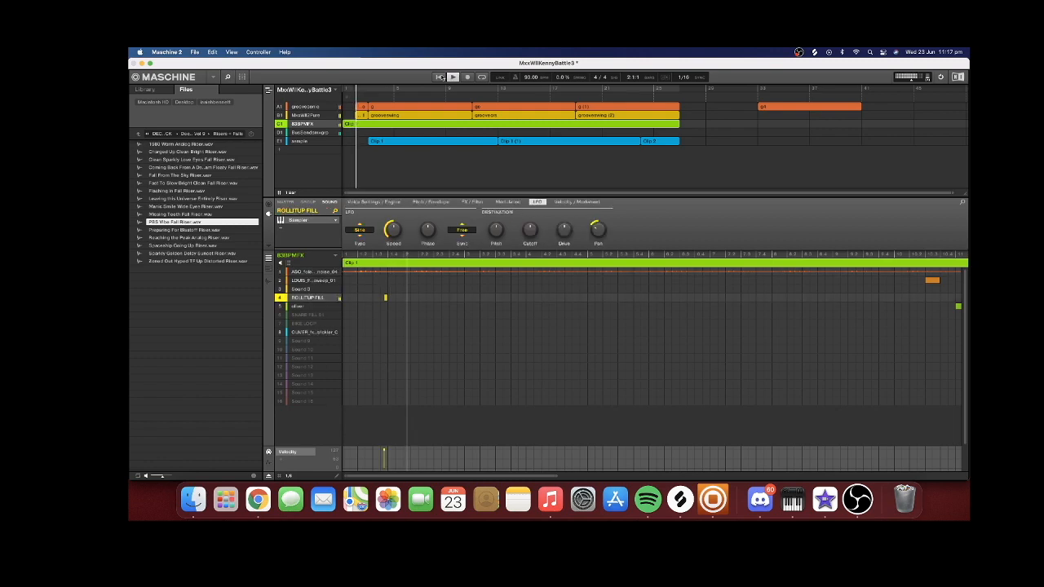
Open groovesonic's intro clip with all its sounds unmuted and show the group's whole arrangement
click(365, 107)
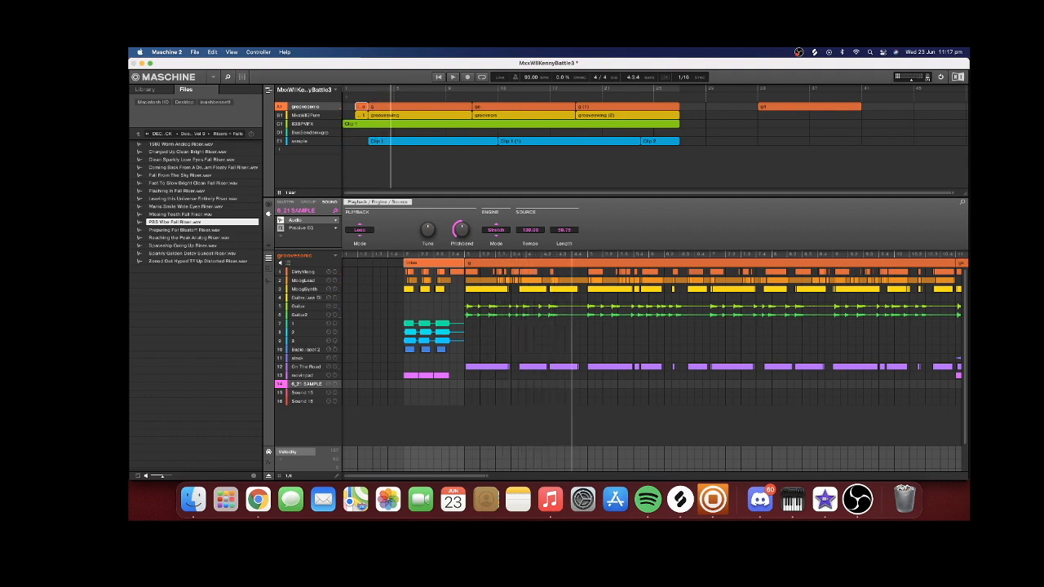
drag(488, 475, 790, 467)
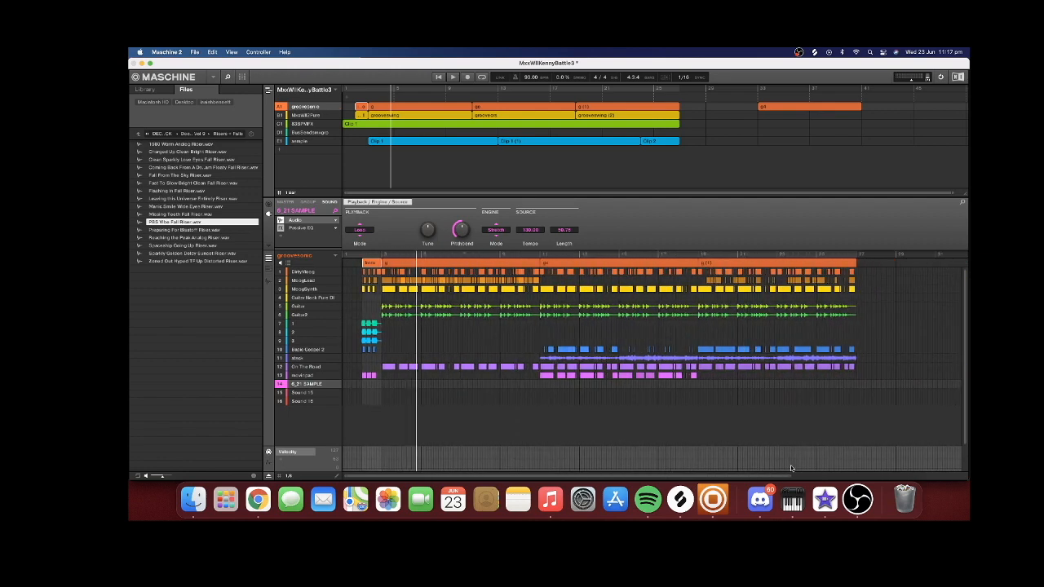